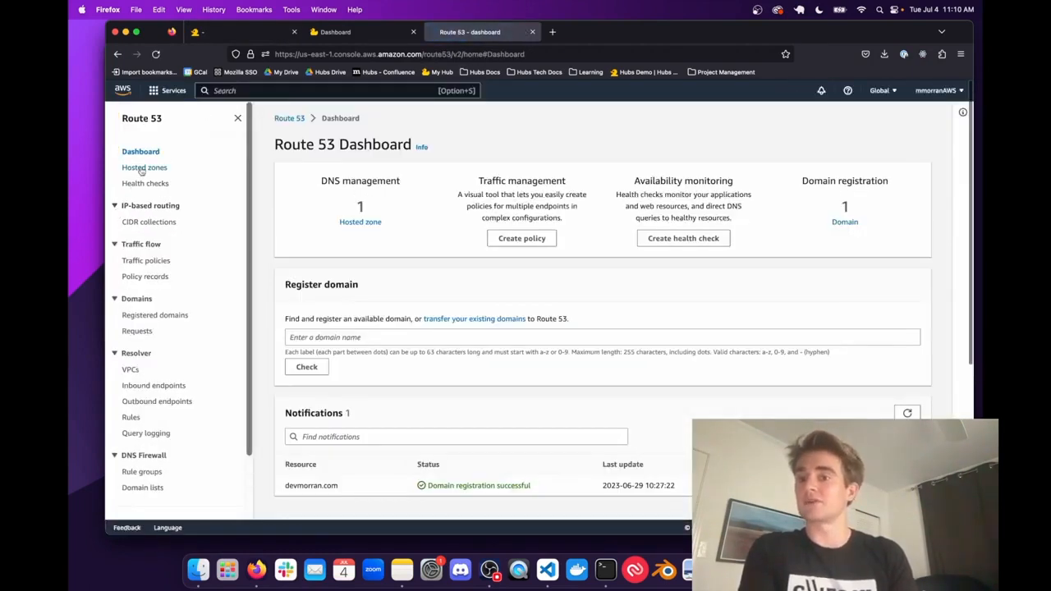
- Open the devmorran.com hosted zone in Route 53 and start a new DNS record
left_click(144, 169)
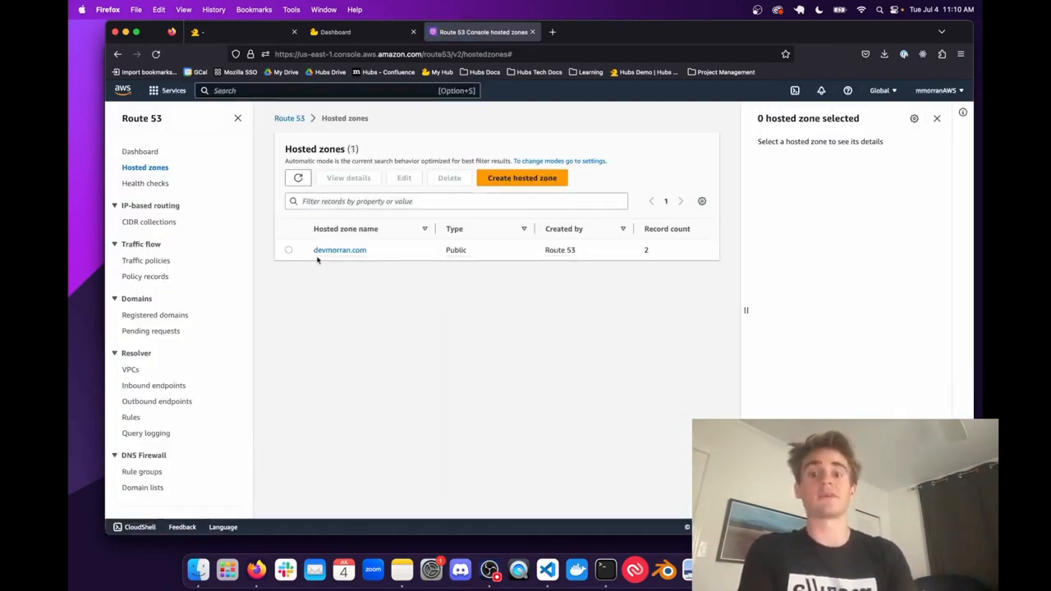
left_click(357, 251)
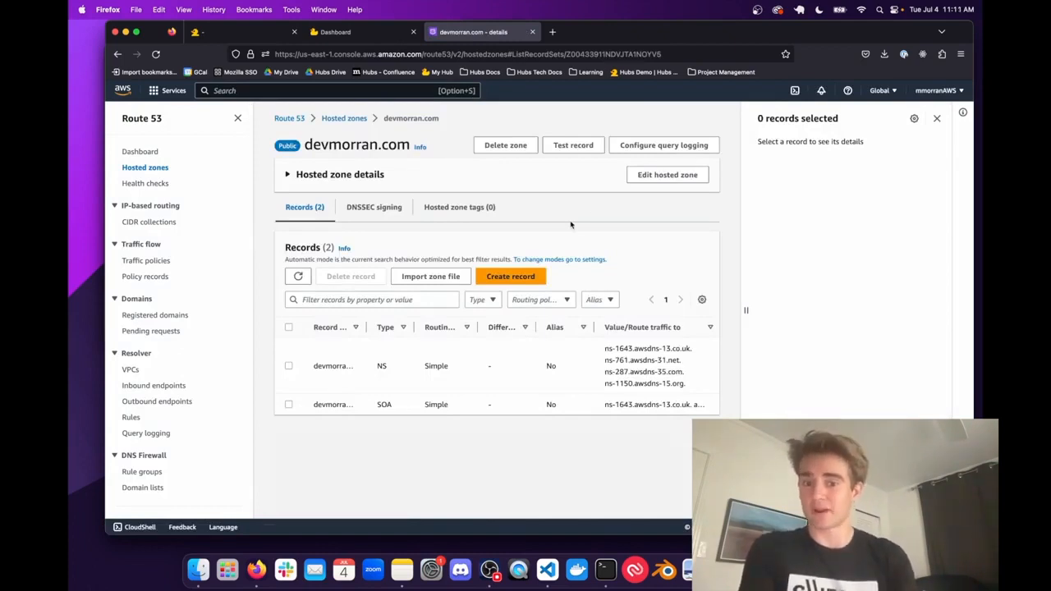
left_click(495, 280)
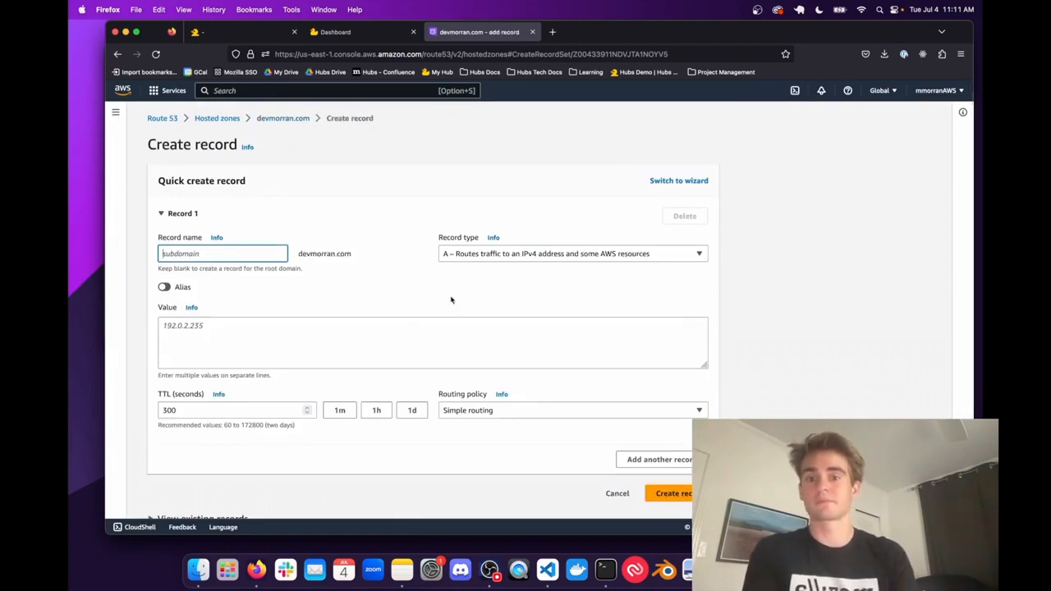
- Create a CNAME record with the subdomain hubs and the value morran004.dev.myhubs.net
left_click(475, 257)
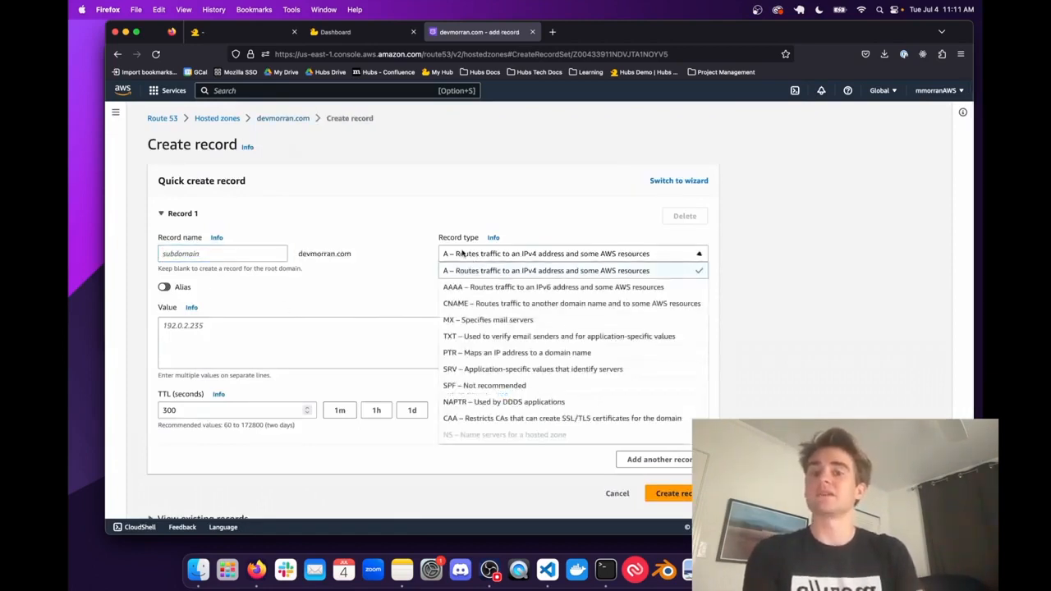
left_click(471, 303)
left_click(239, 250)
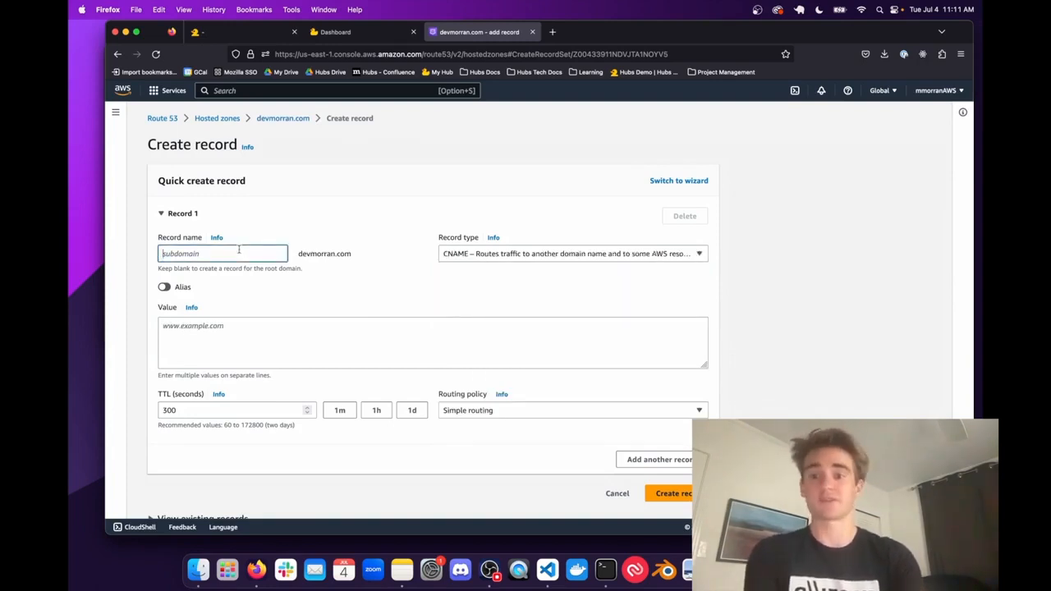
type("hubs")
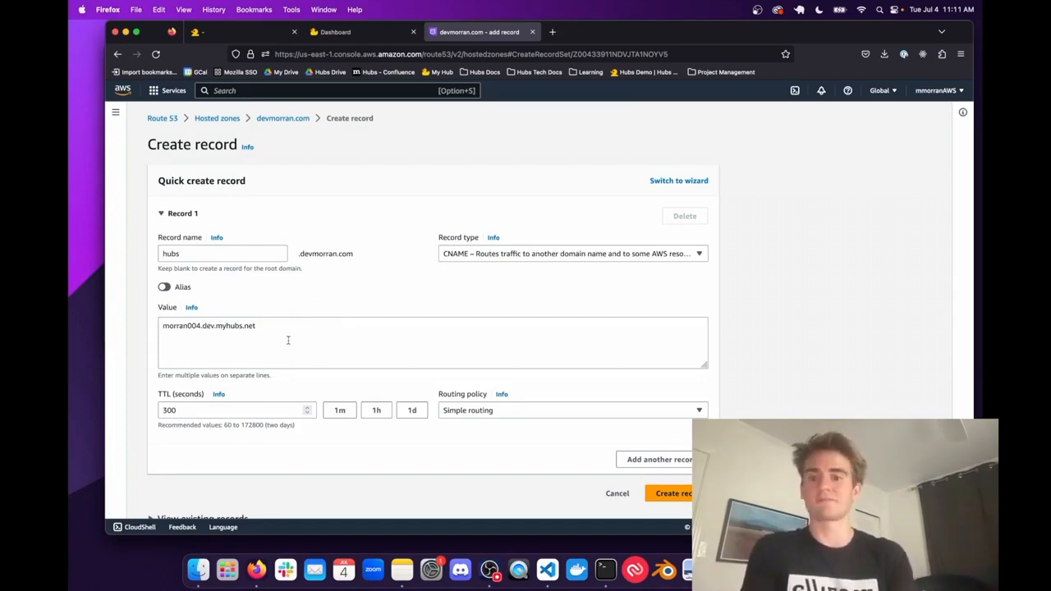
left_click(669, 493)
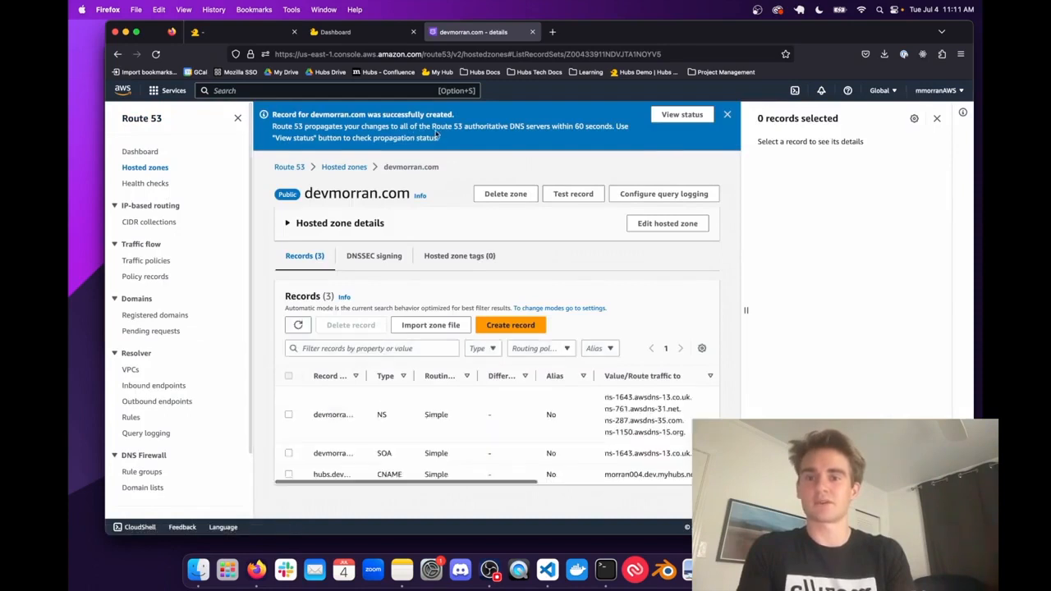
left_click_drag(484, 127, 564, 126)
left_click(562, 126)
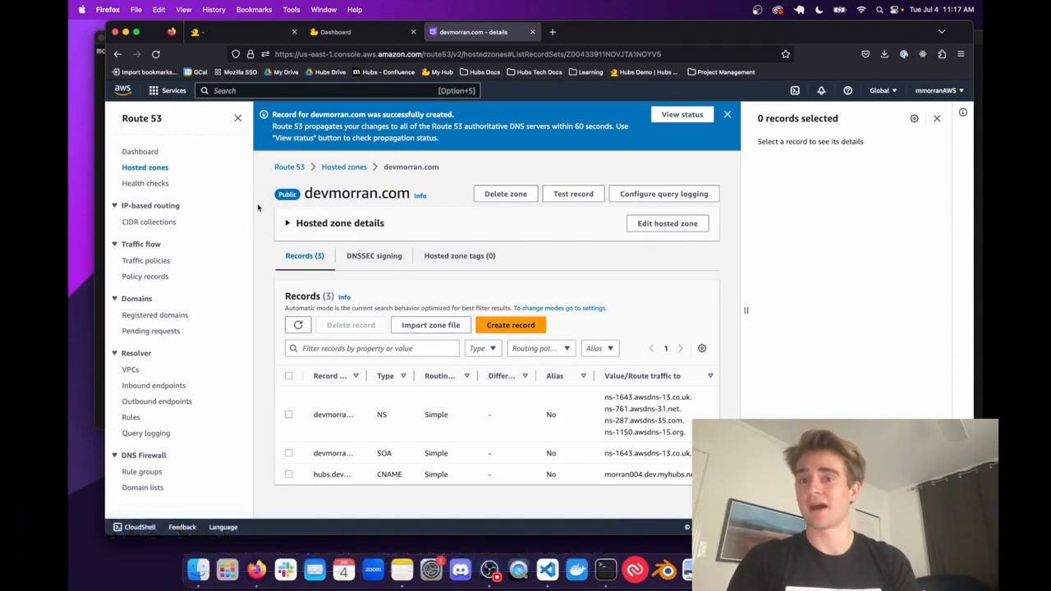
- Inspect the Hubs dashboard's stored cookies with the web developer tools, and return to the console
left_click(353, 31)
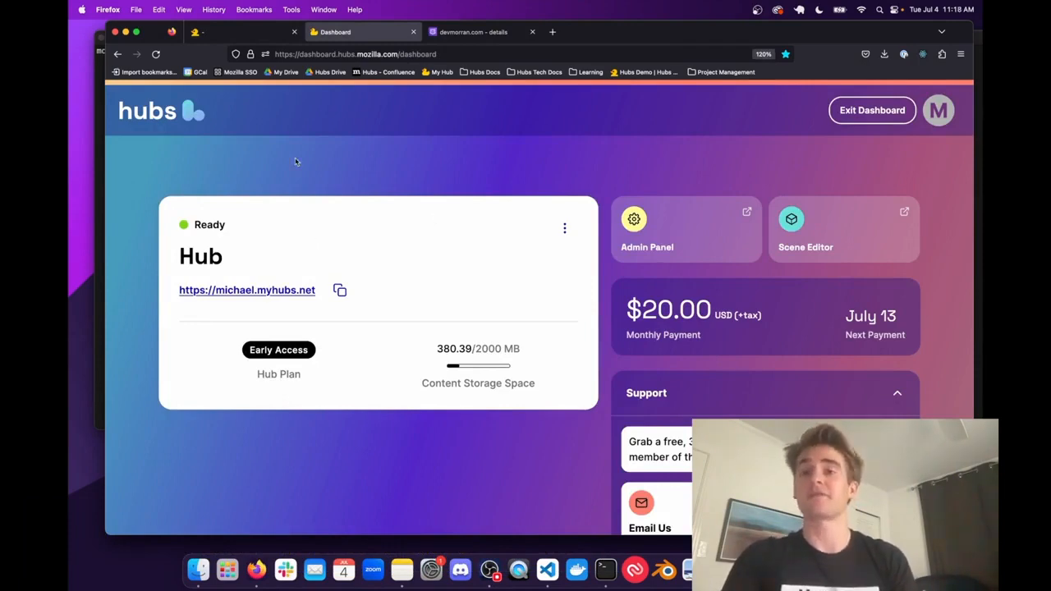
left_click(292, 7)
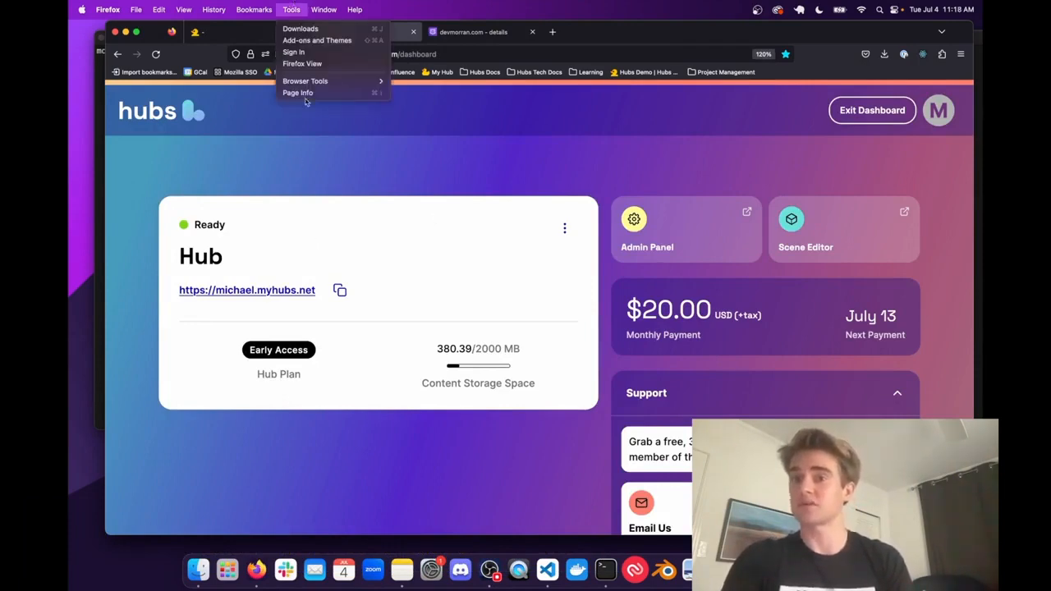
mouse_move(314, 88)
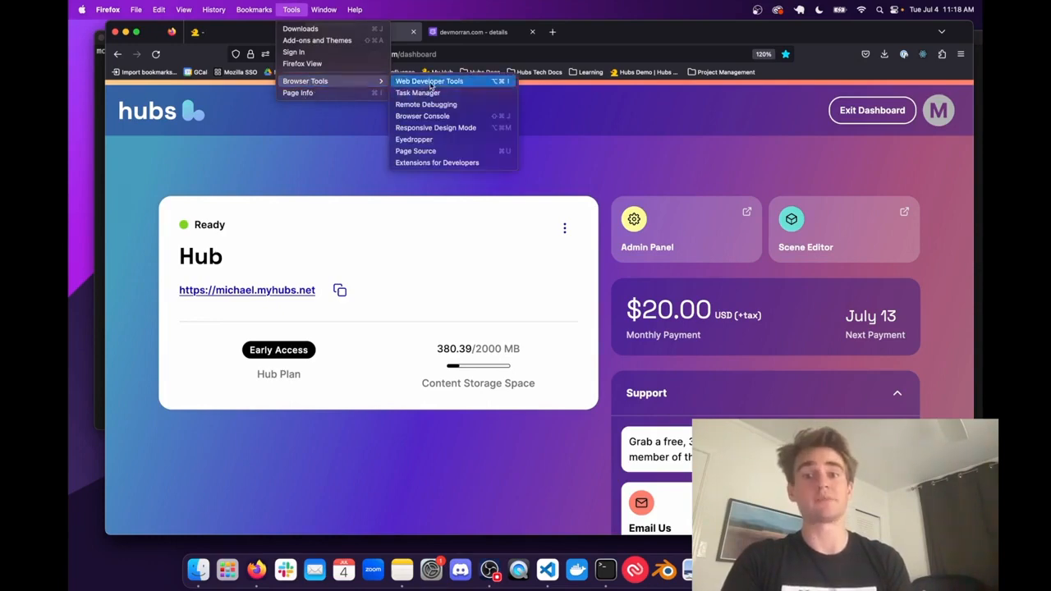
left_click(431, 86)
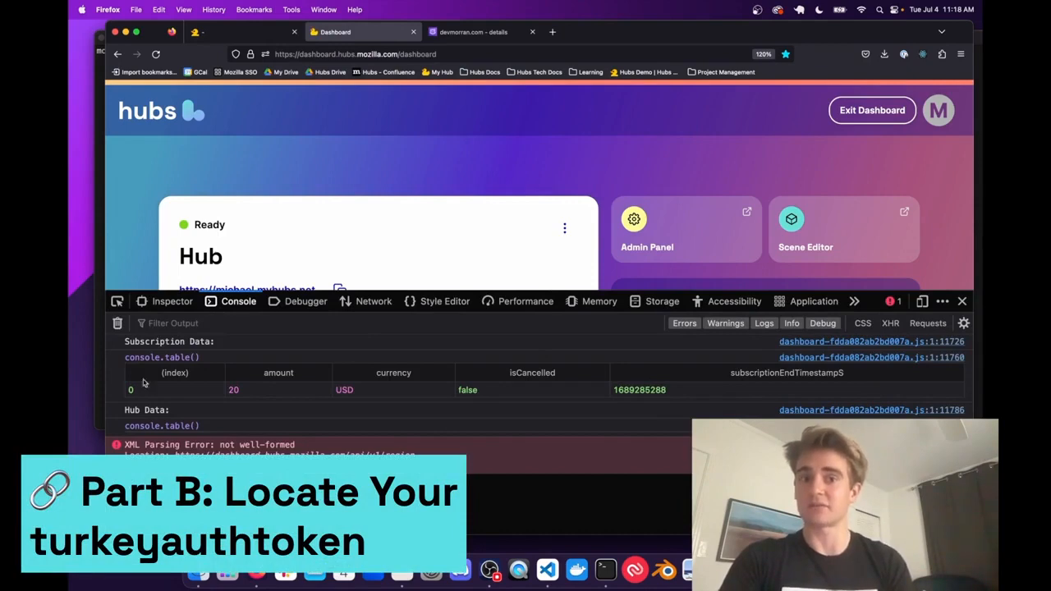
left_click(656, 310)
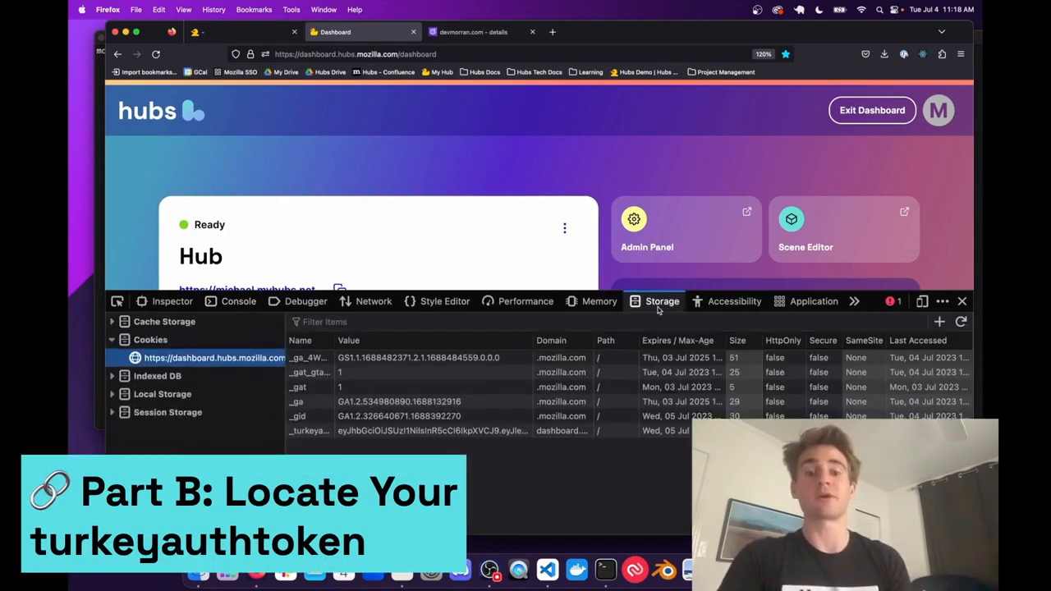
left_click(238, 303)
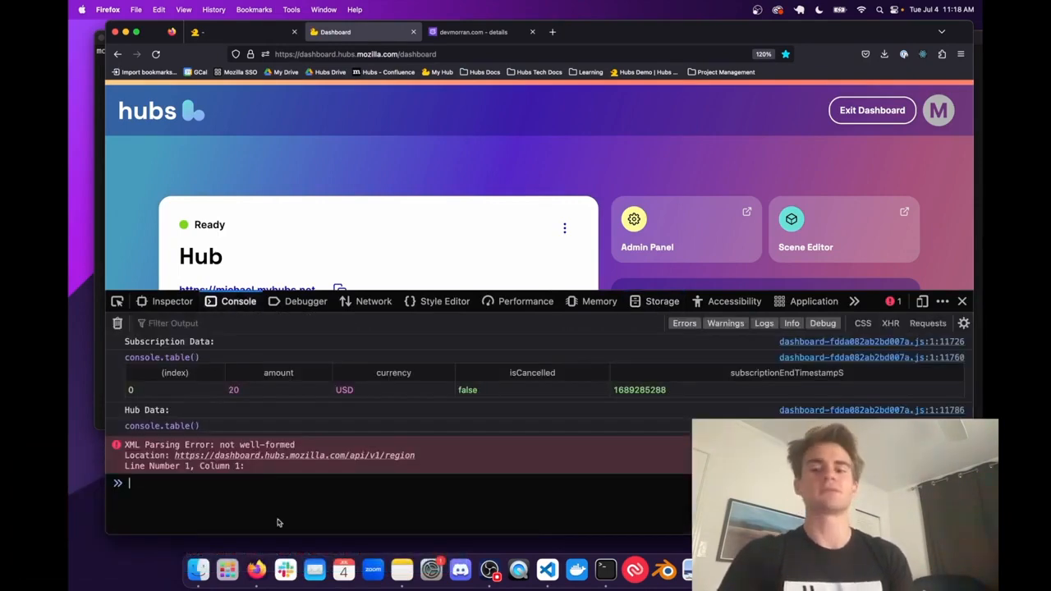
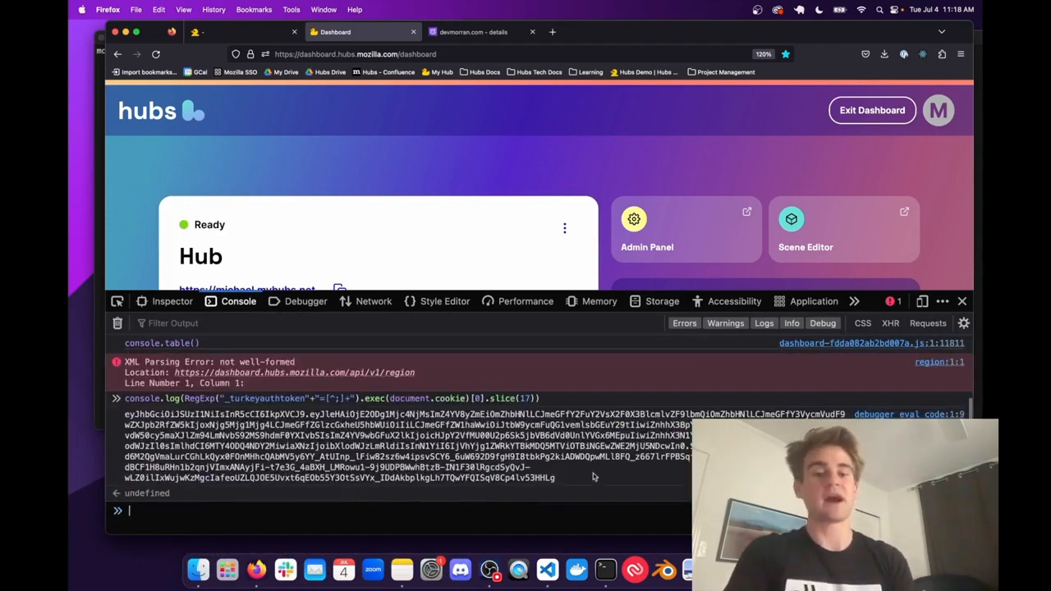
- Select the full turkeyauthtoken value printed in the console output to copy it
left_click_drag(591, 478, 181, 412)
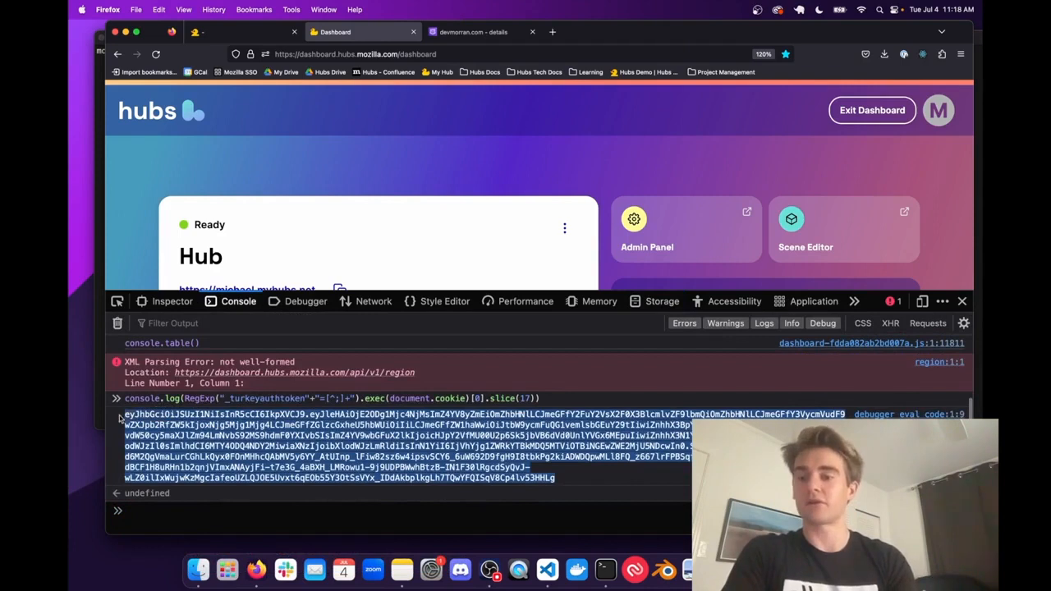
double_click(171, 415)
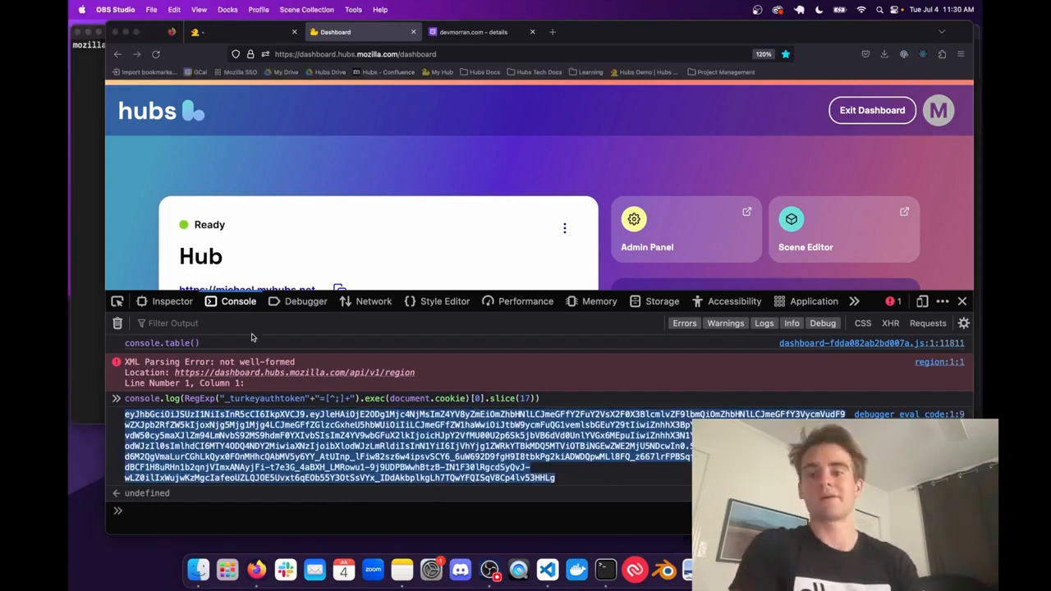
left_click(261, 482)
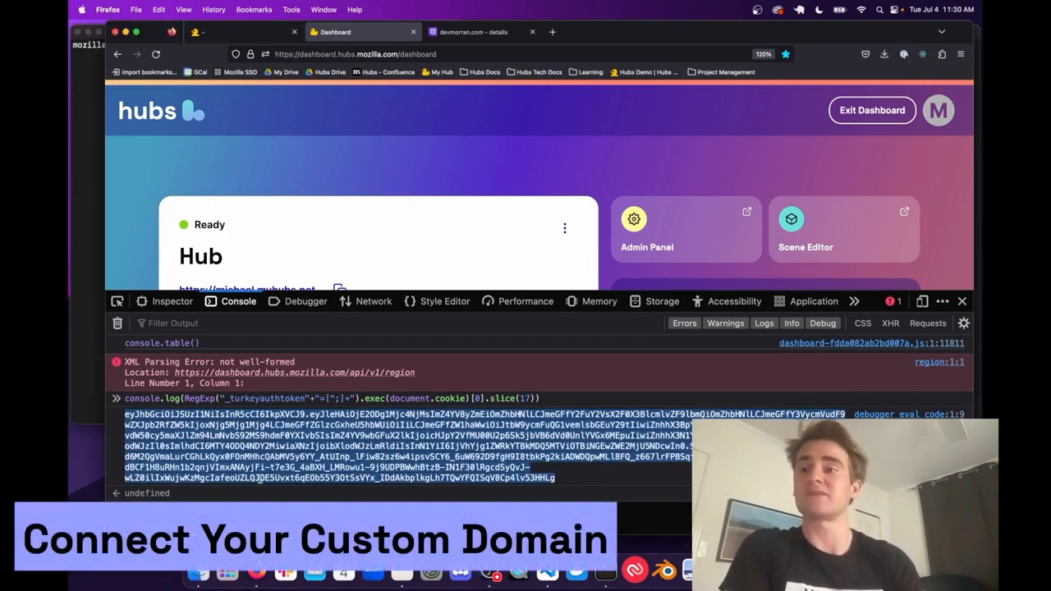
- Switch to Terminal and begin a curl -X PATCH command with an opening -H header option
left_click(97, 235)
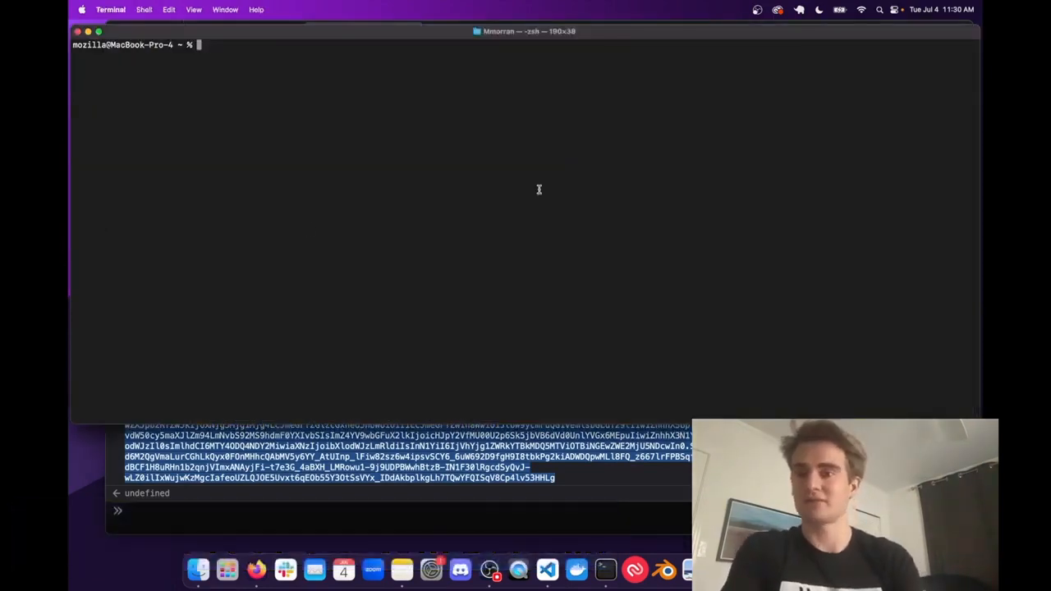
type("curl -X ")
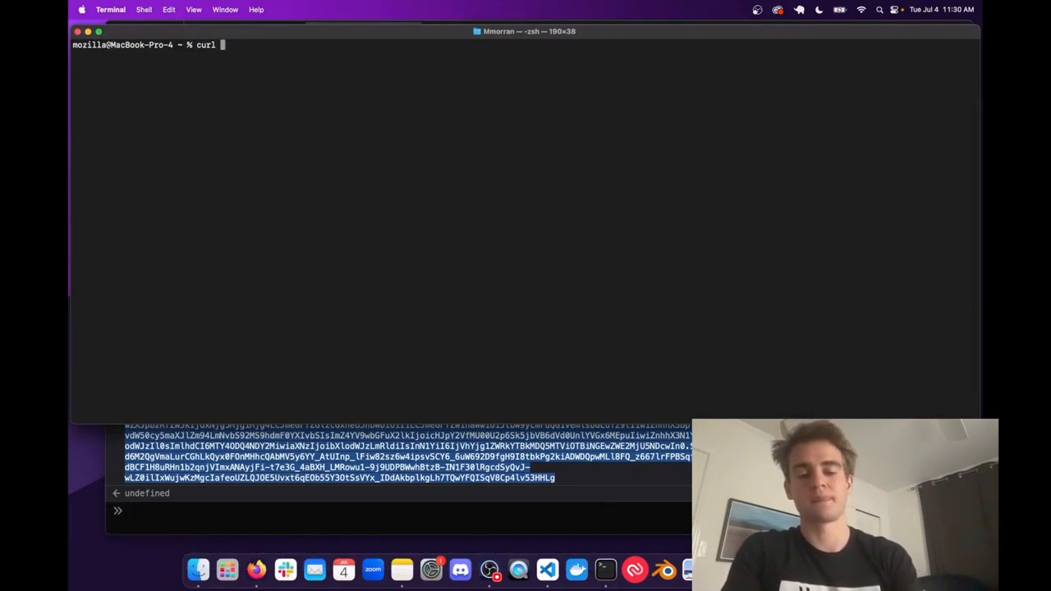
type("PACTH")
key("BackSpace")
key("BackSpace")
key("BackSpace")
type("TCH -H \"")
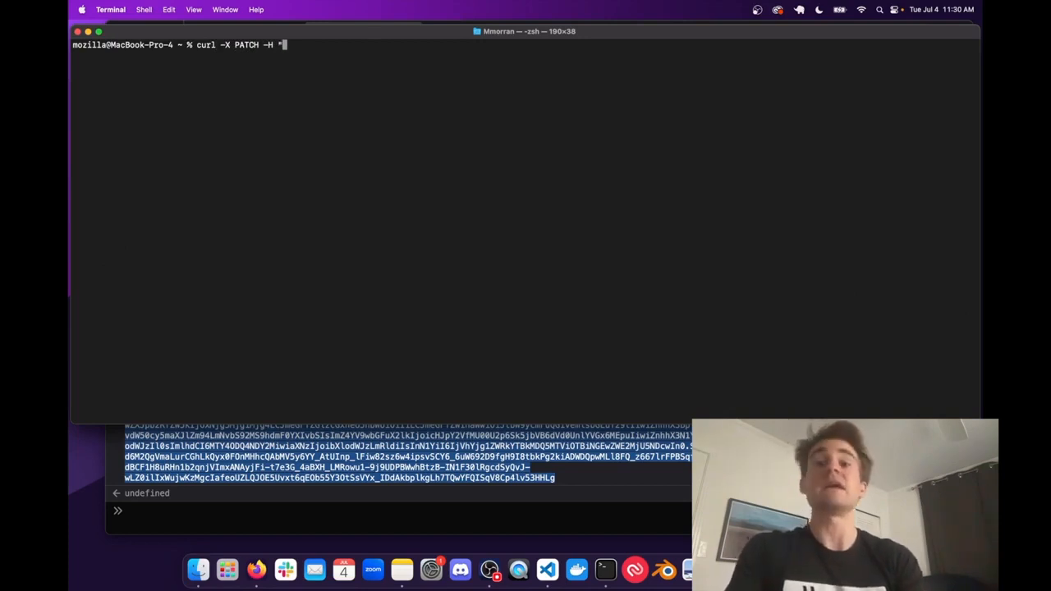
type("turke")
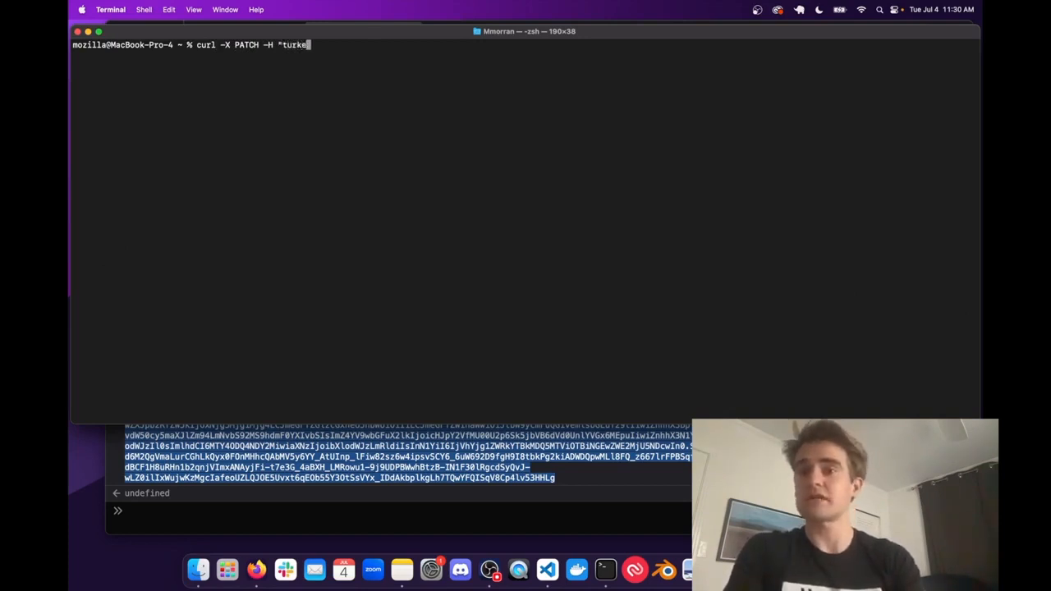
type("yauthtoken:")
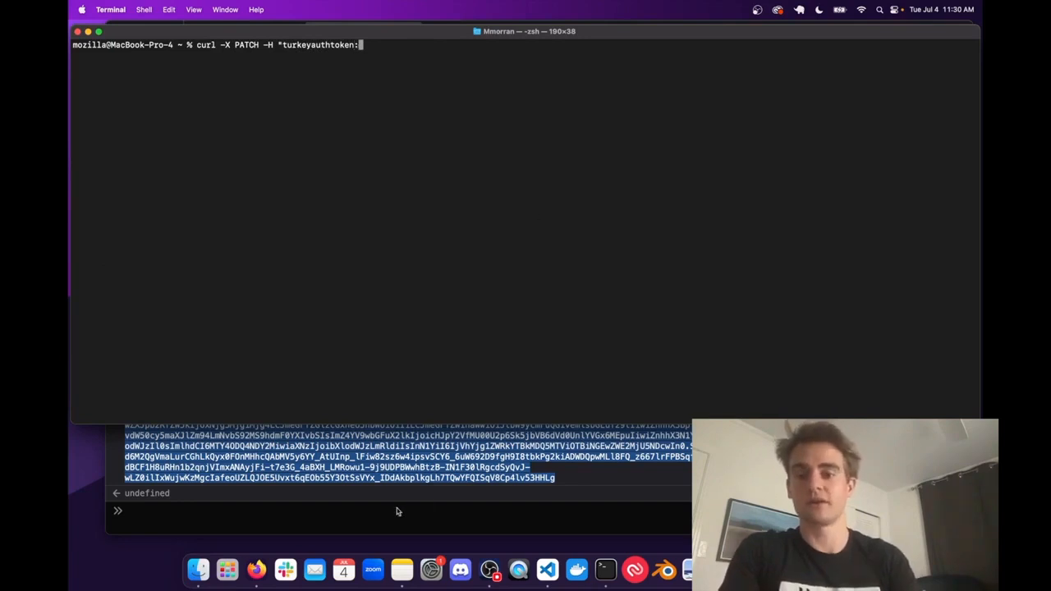
- Enter turkeyauthtoken: as the header name and paste the copied authentication token as its value
left_click(395, 508)
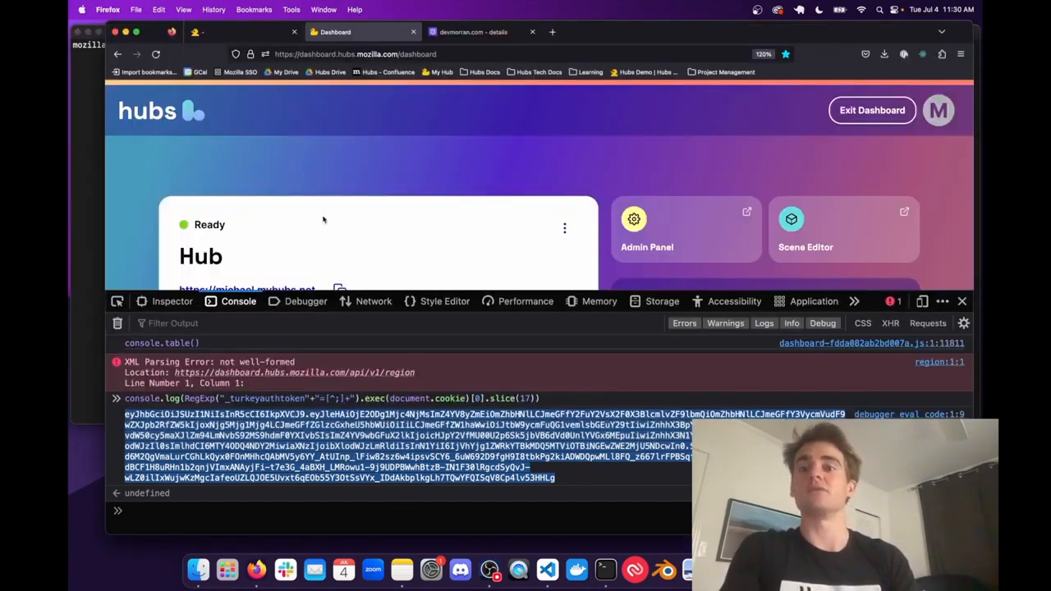
left_click(86, 140)
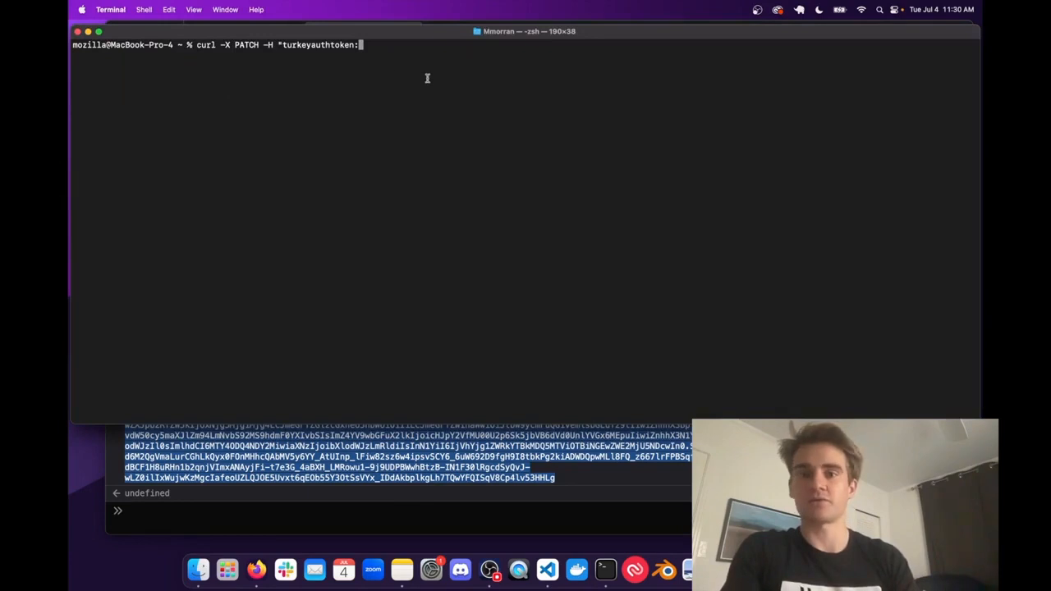
key("super+v")
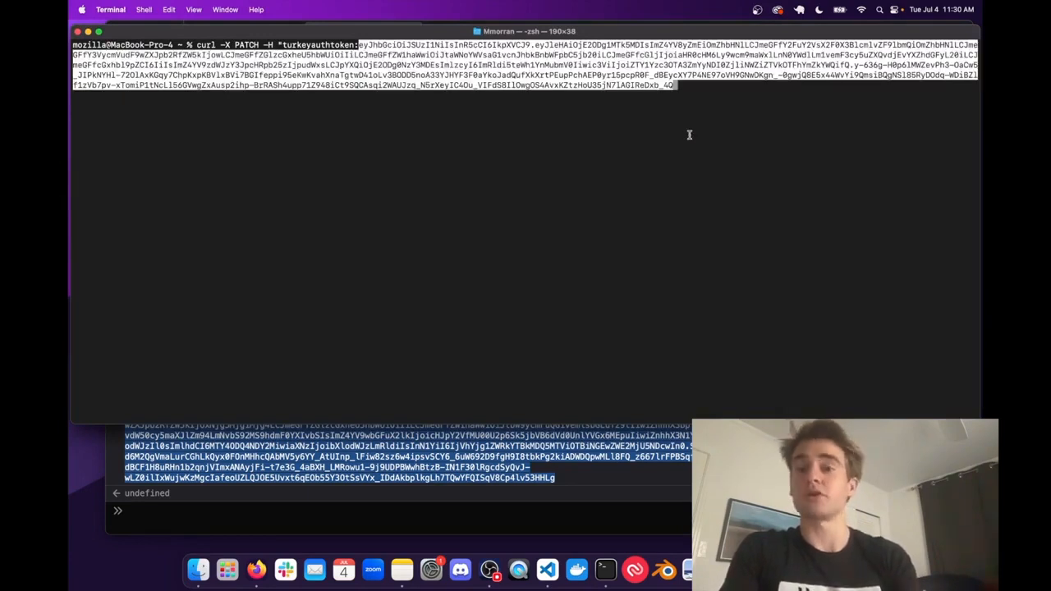
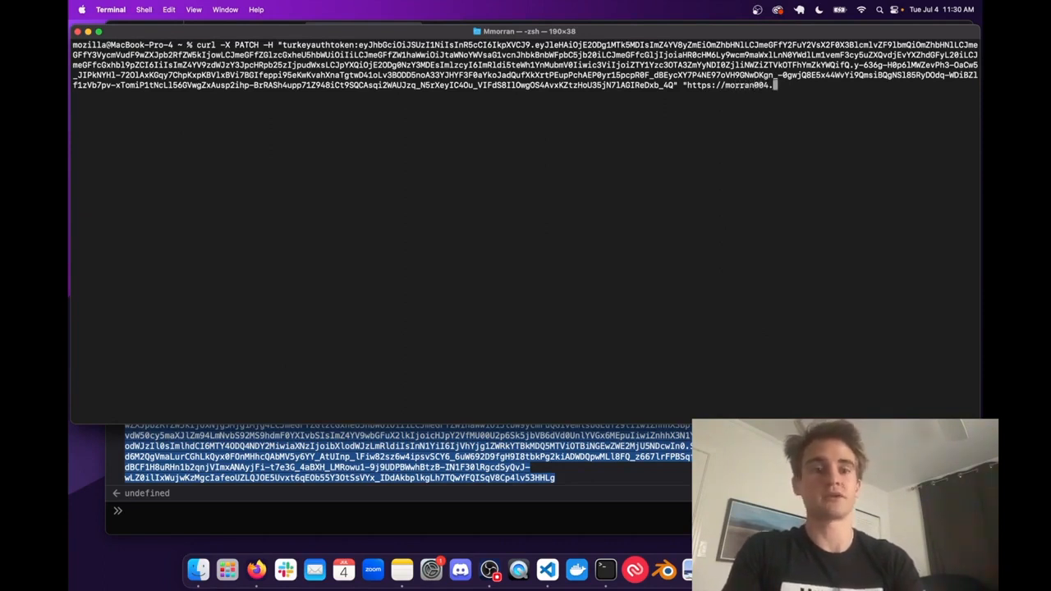
type("ubs.")
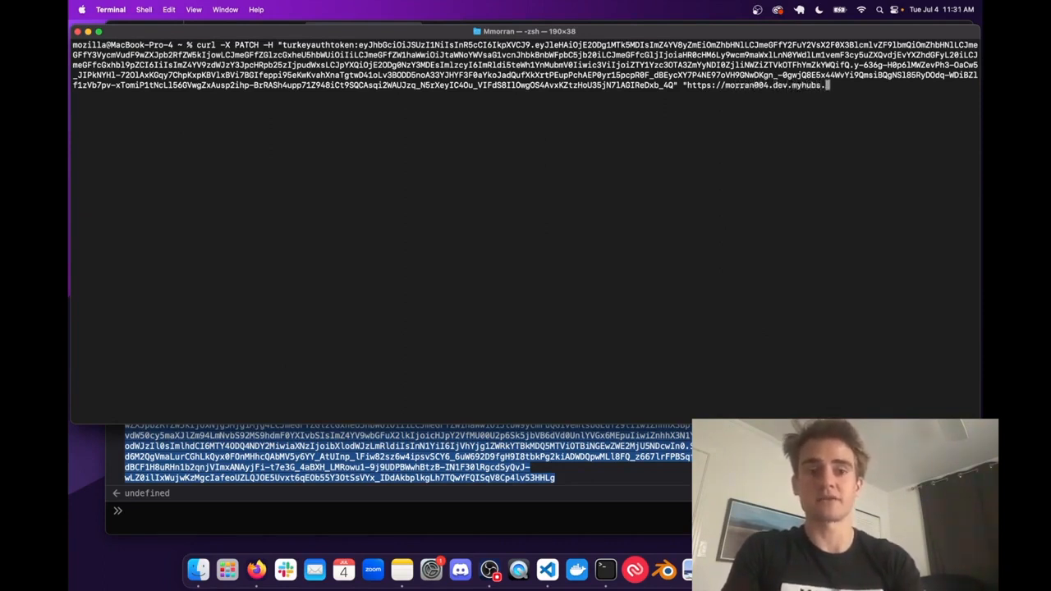
type("net/")
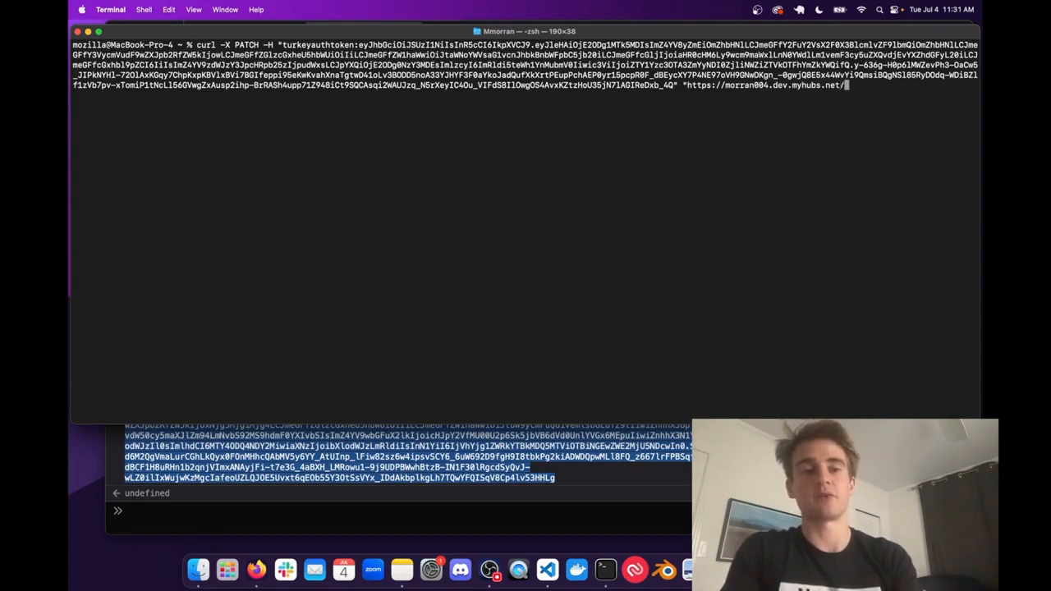
type("api/ita/c")
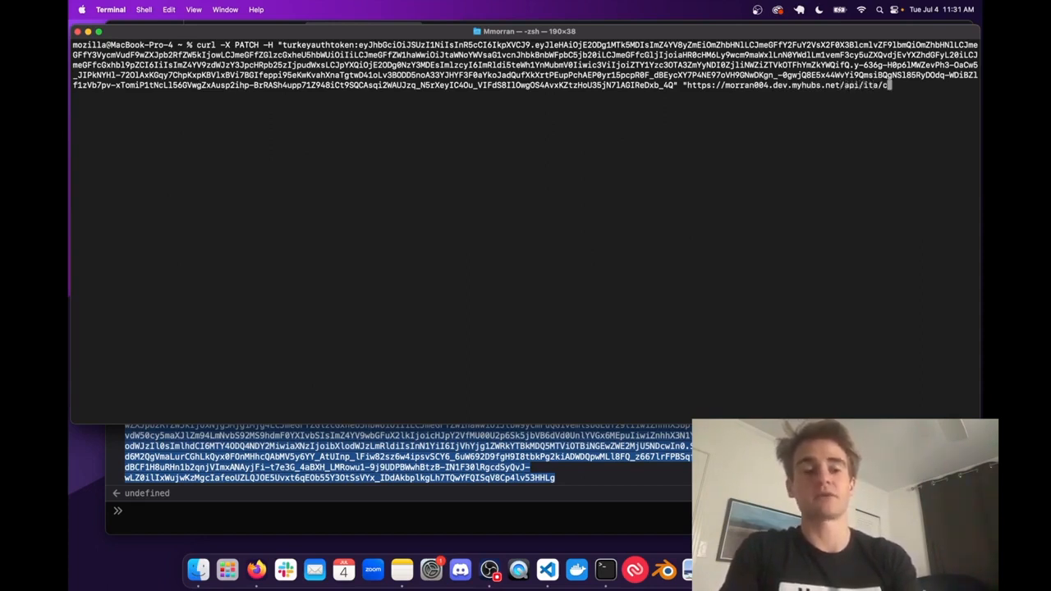
type("ustom-domain")
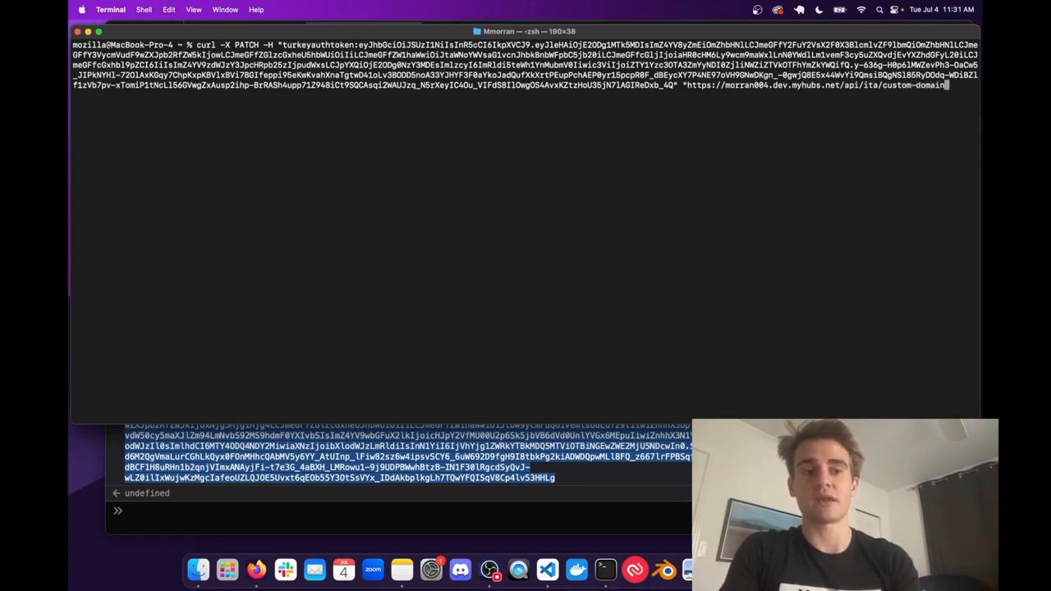
type("?")
type("to_")
type("domain")
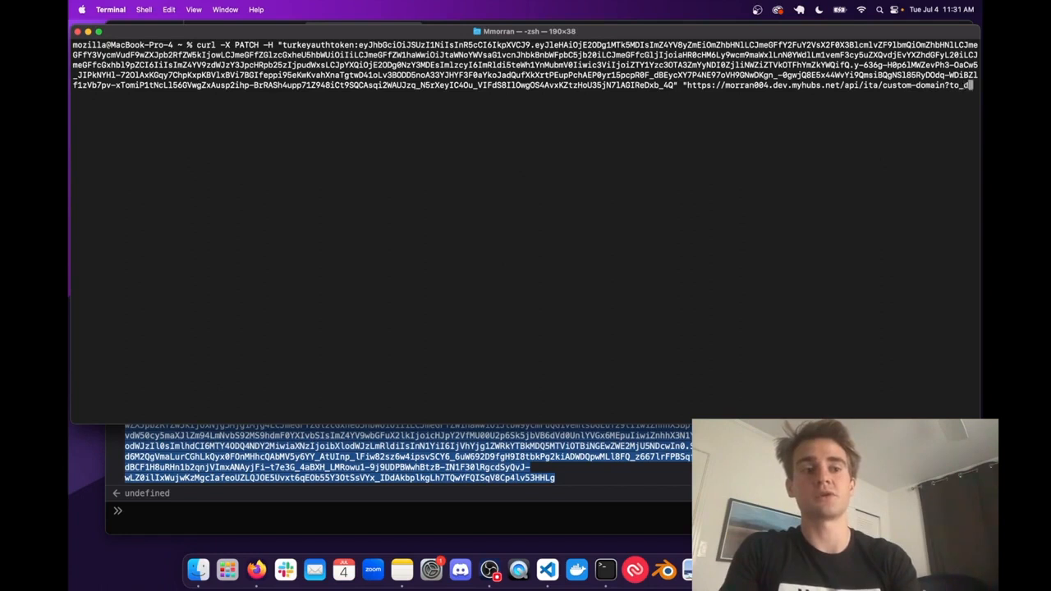
type("=")
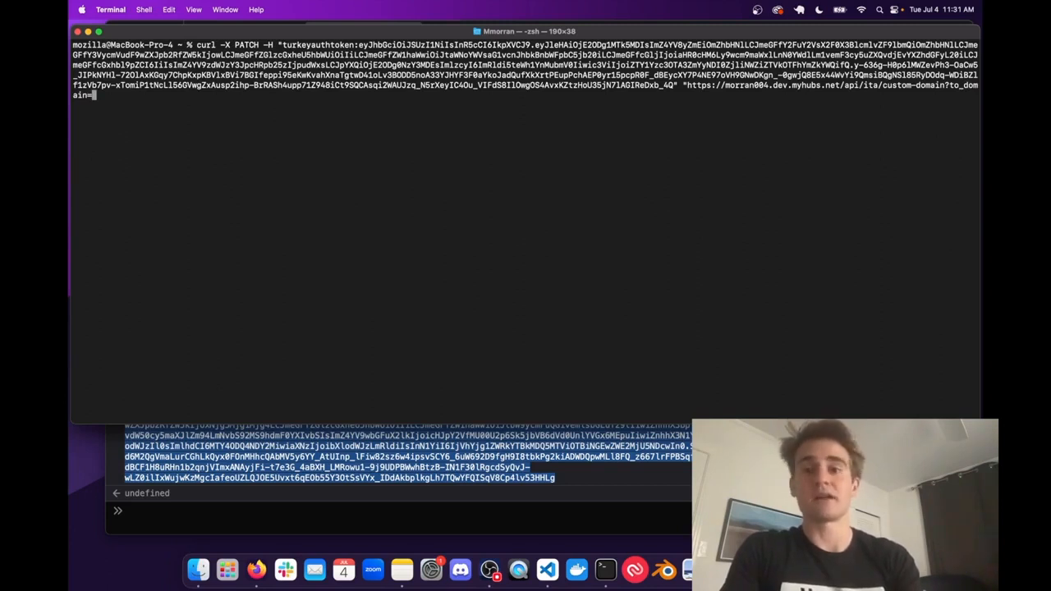
- Append the query ?to_domain=hubs.devmorran.com to the address, close the quote, and run the curl PATCH request
type("hub")
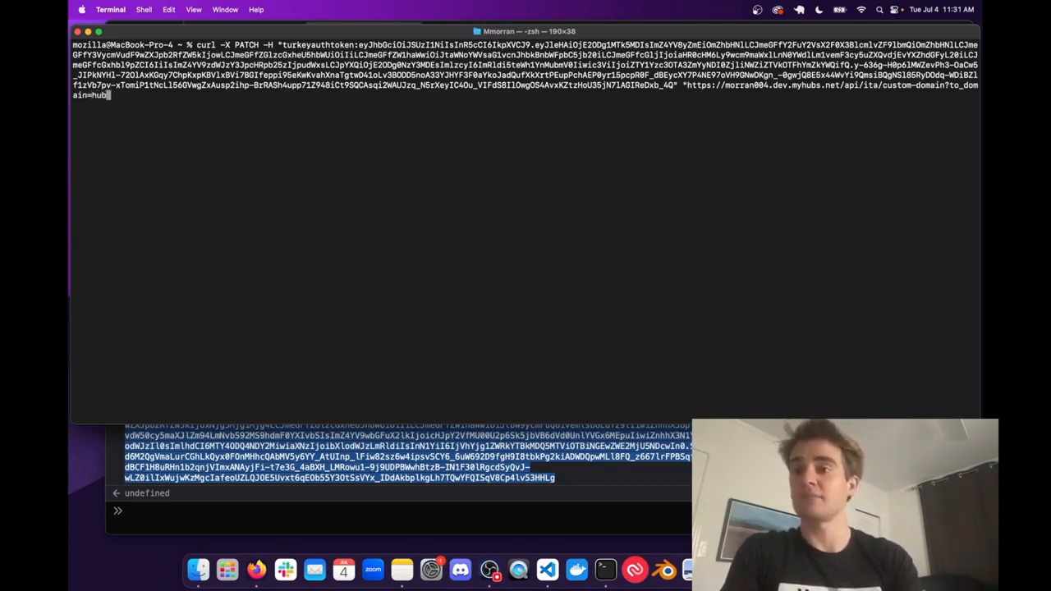
type("s.devmorran.com")
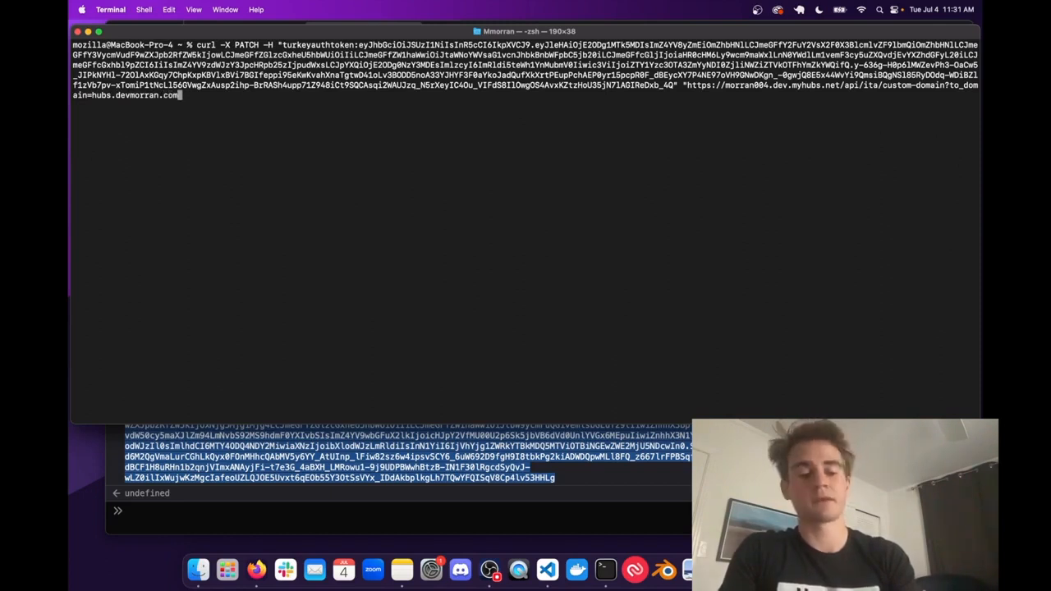
type("\"")
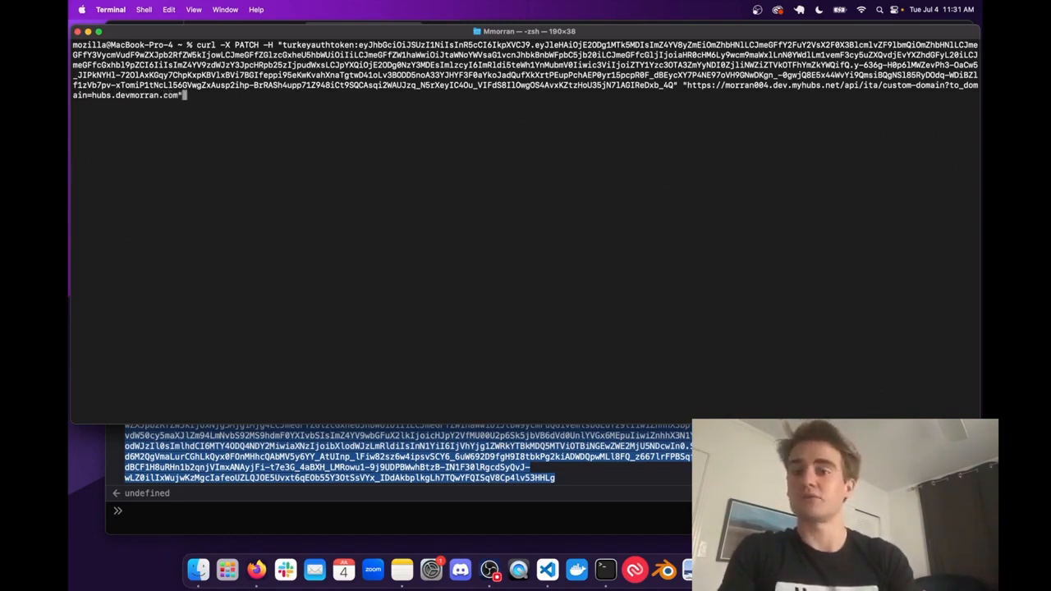
key("Return")
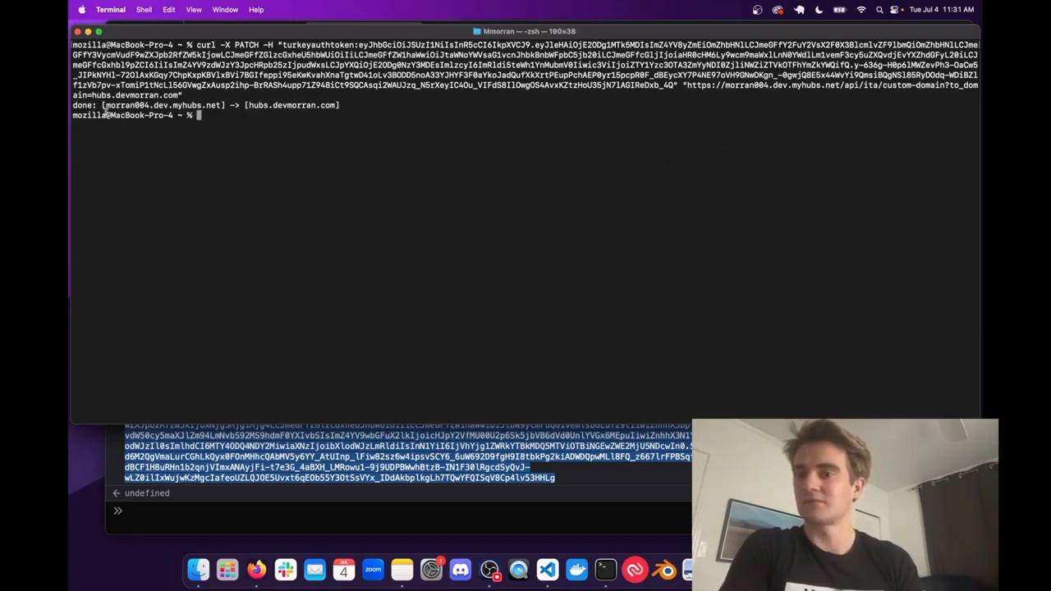
- Review the source and target domains in the mapping line printed by the request
left_click_drag(74, 105, 228, 106)
left_click(236, 106)
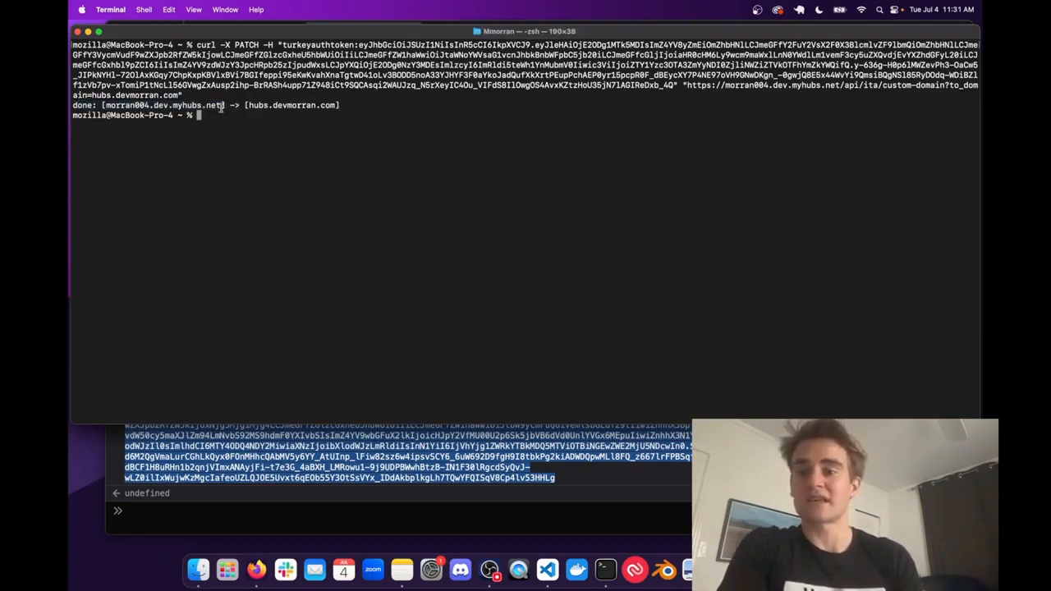
left_click_drag(104, 105, 215, 106)
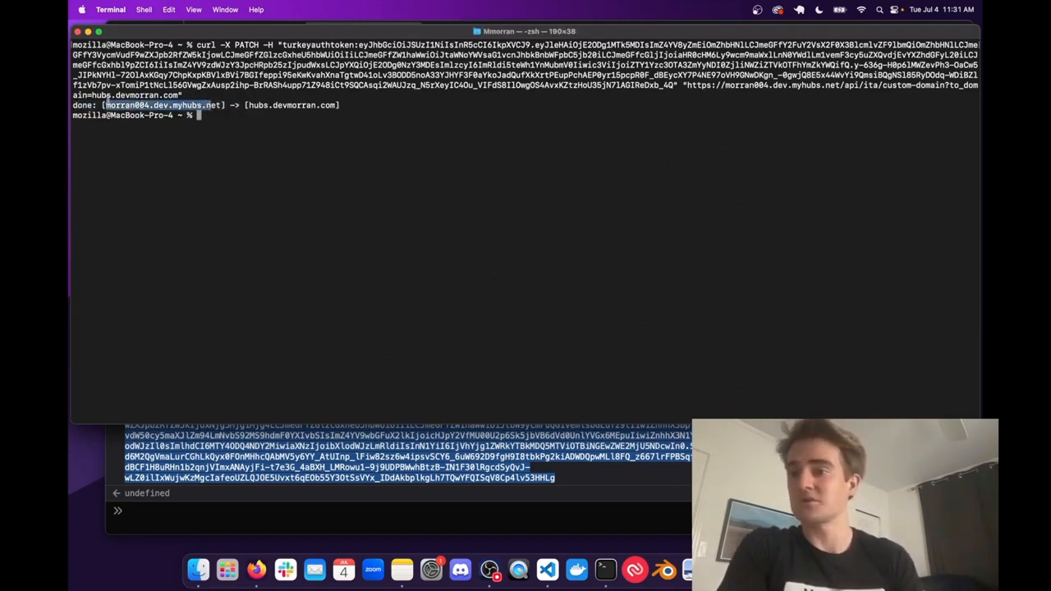
left_click(110, 100)
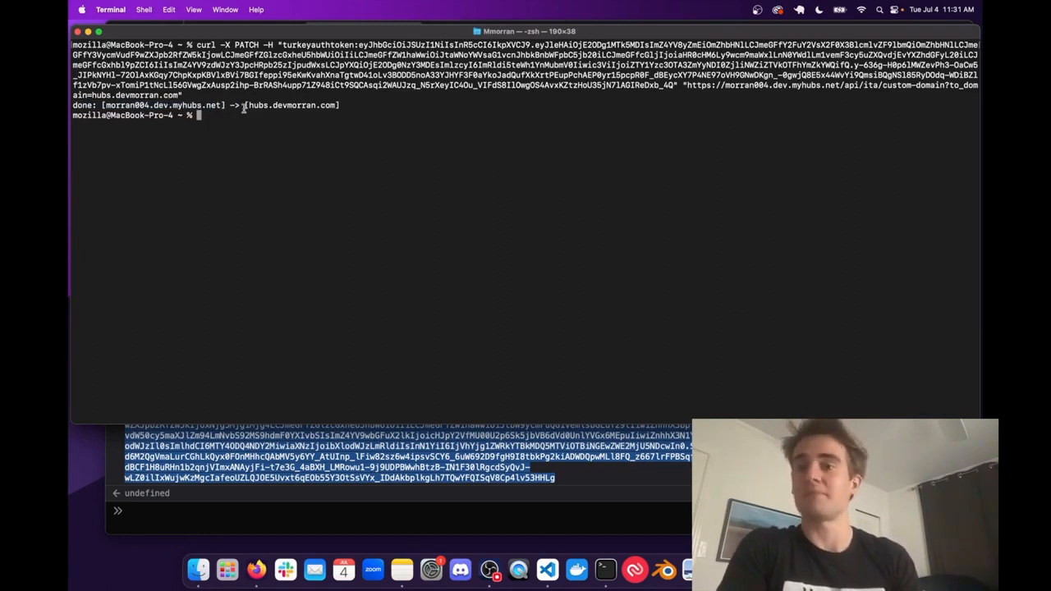
left_click_drag(243, 108, 340, 105)
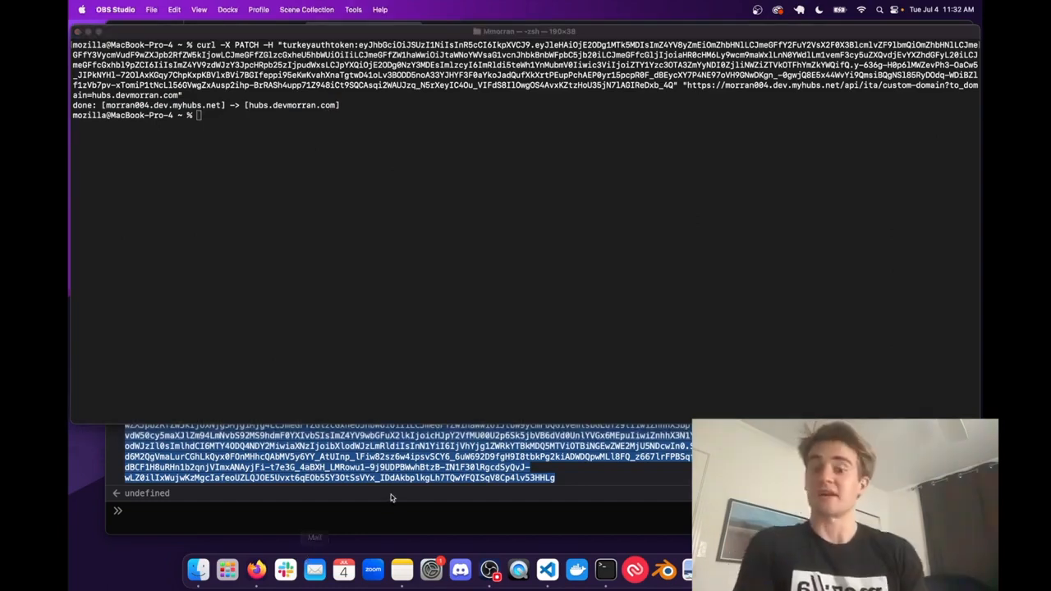
- Switch to Firefox, open hubs.devmorran.com in a new tab, and create a room there
left_click(377, 502)
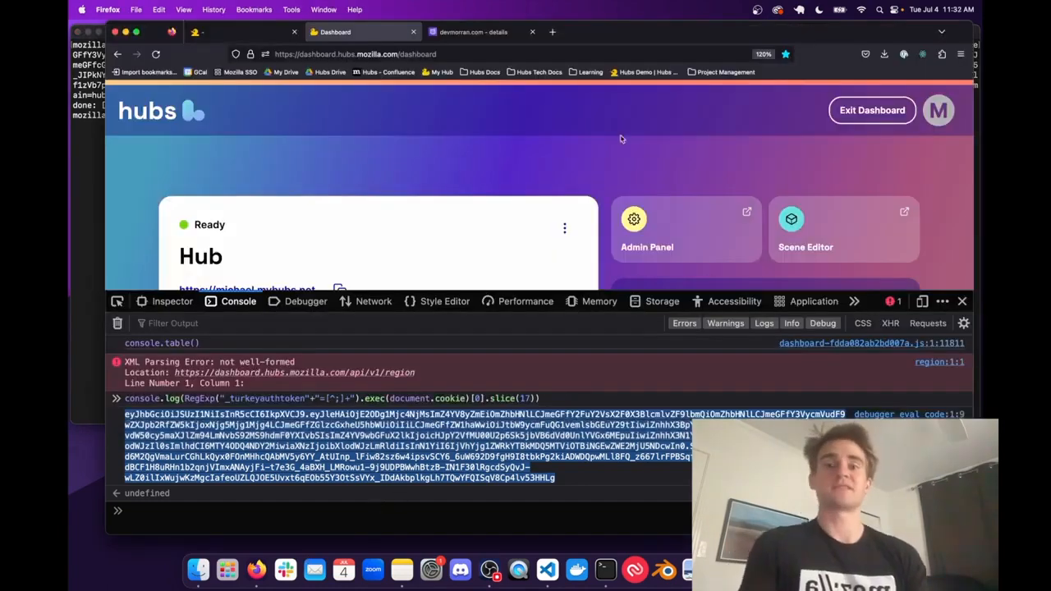
left_click(554, 30)
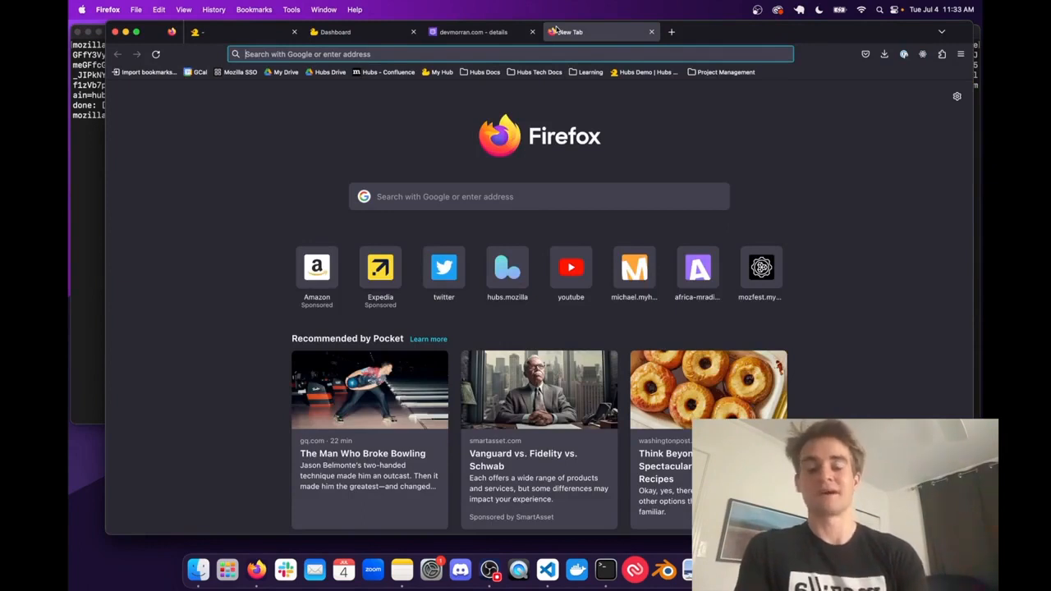
type("hubs.")
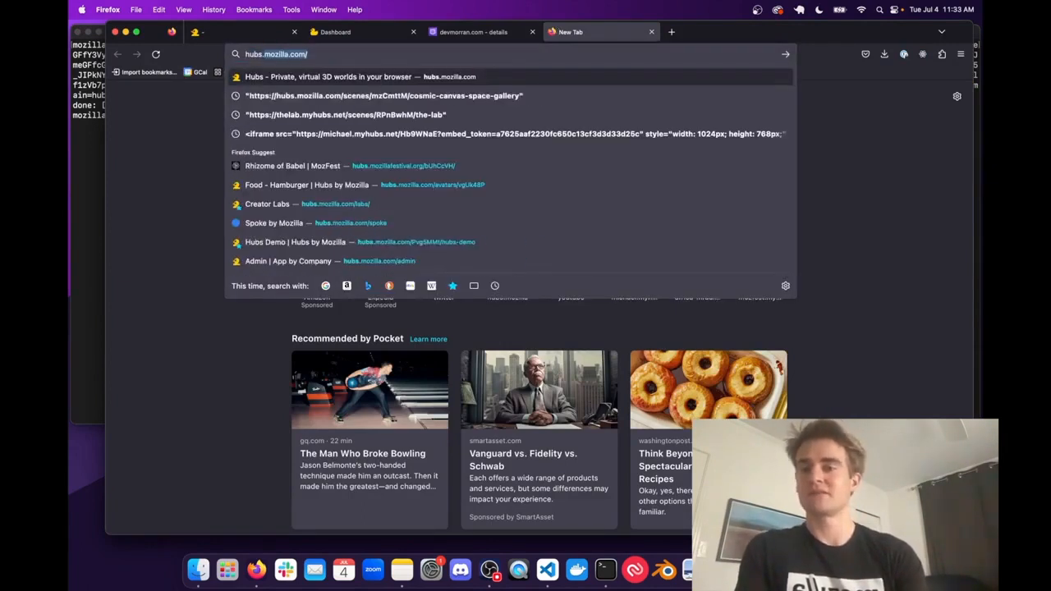
type("devmorran.com")
key("Return")
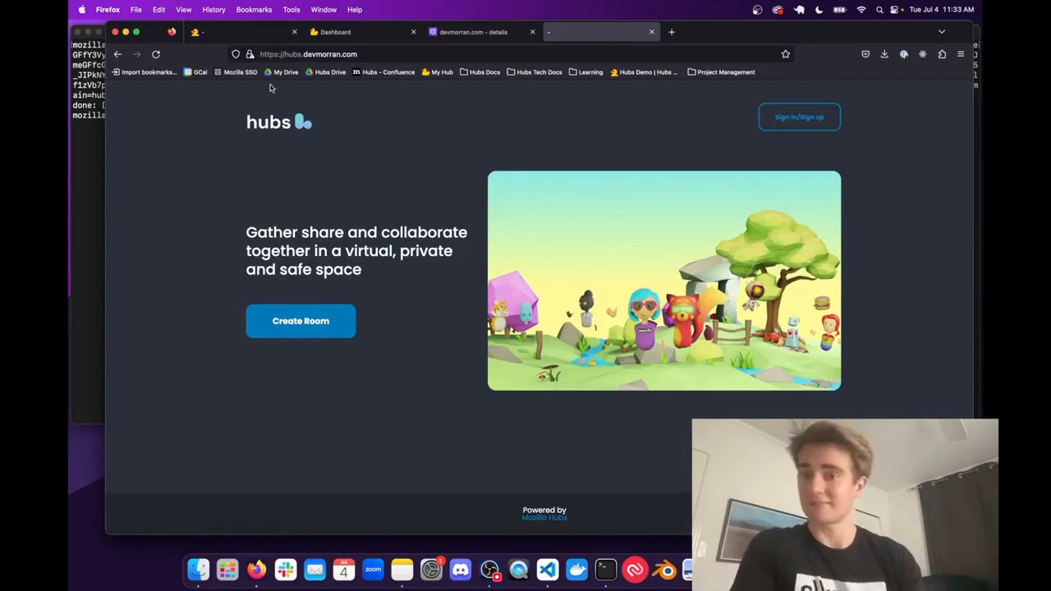
triple_click(297, 247)
left_click(301, 321)
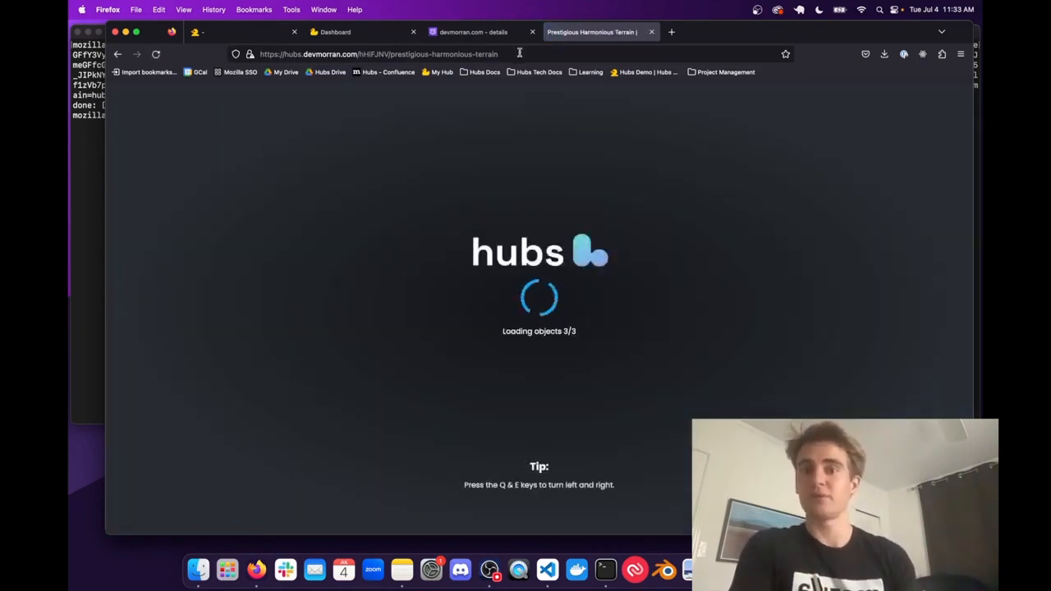
- Open the /admin page of the hub on the hubs.devmorran.com domain
left_click_drag(519, 52, 358, 54)
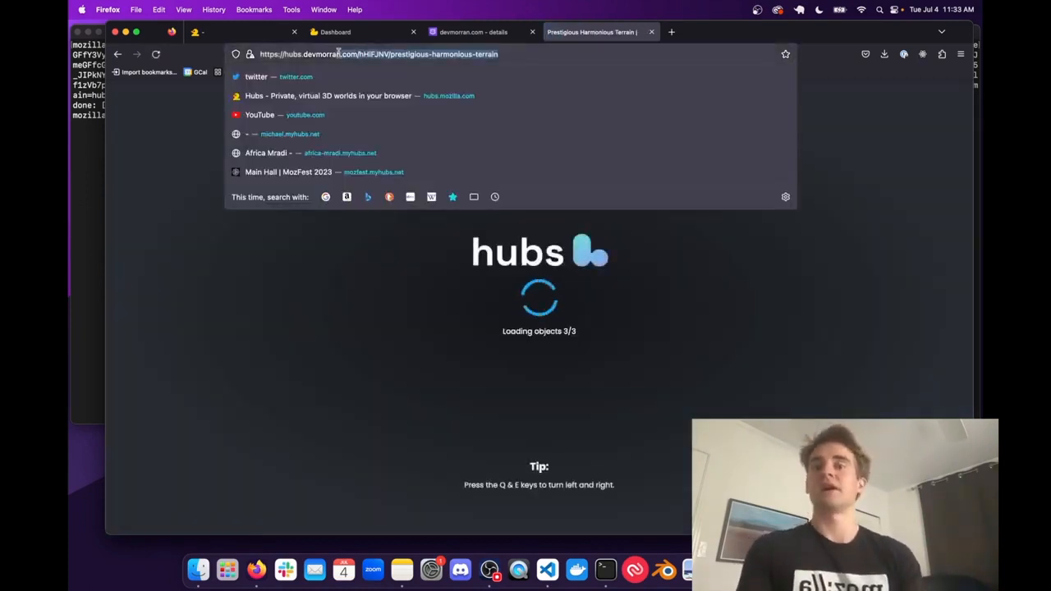
type("admin")
key("Return")
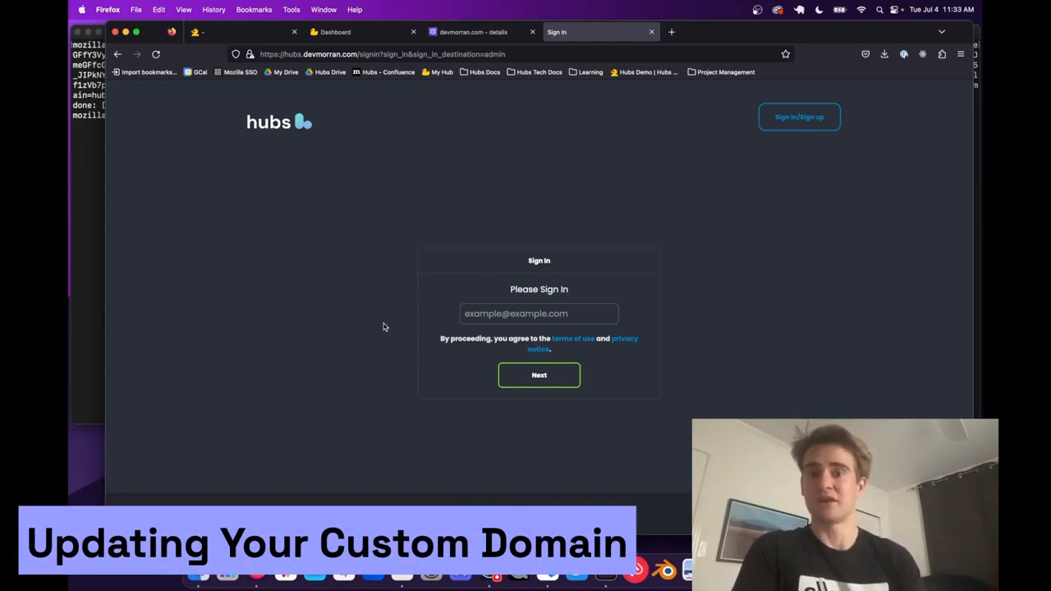
- In the devmorran.com hosted zone in Route 53, create a CNAME record named hubs2 with the value morran004.dev.myhubs.net
left_click(472, 32)
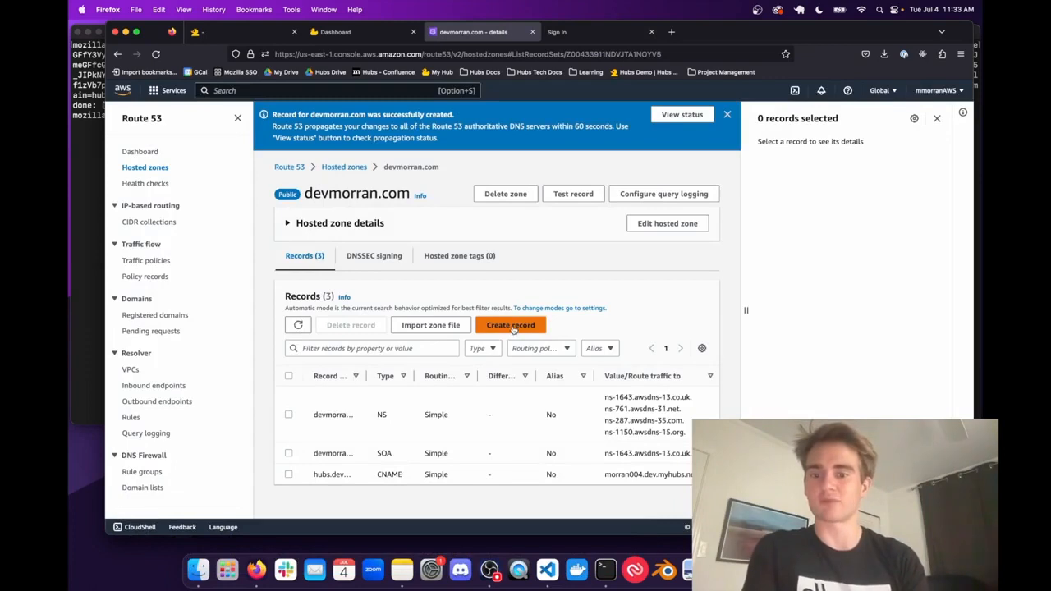
left_click(510, 325)
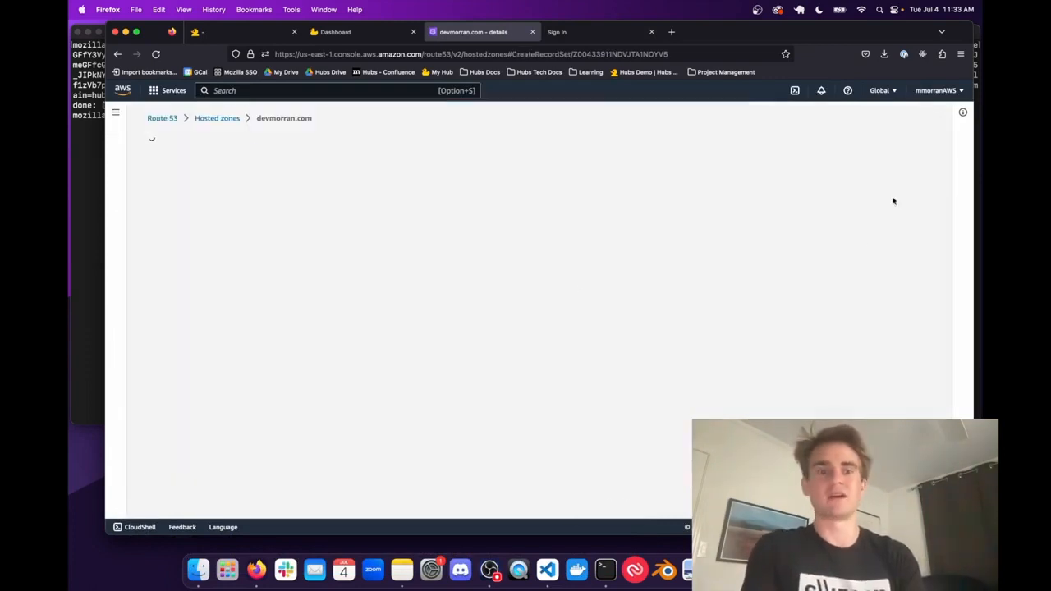
type("hubs2")
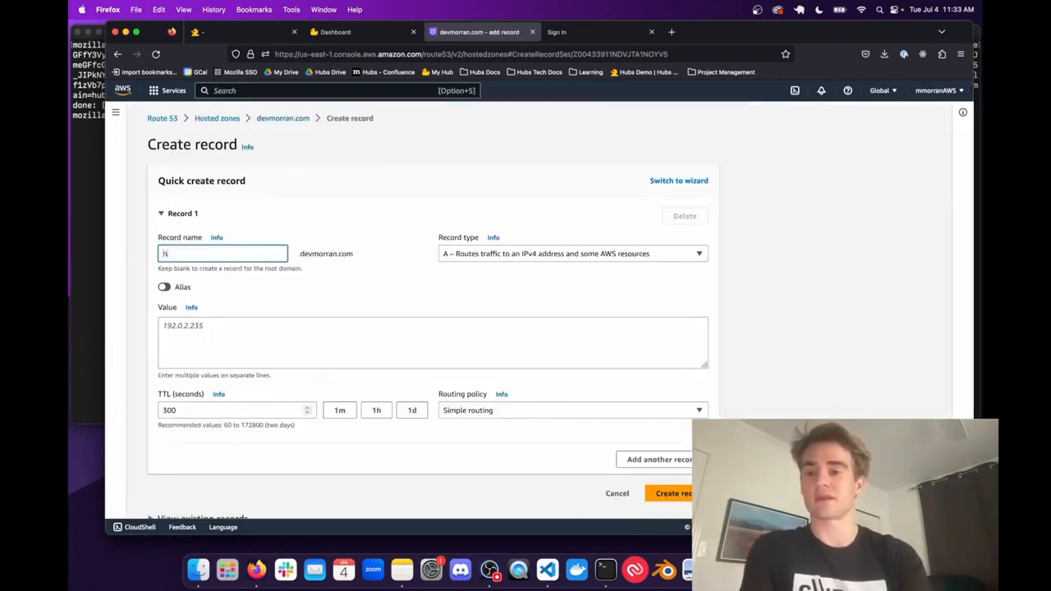
left_click(508, 250)
left_click(473, 311)
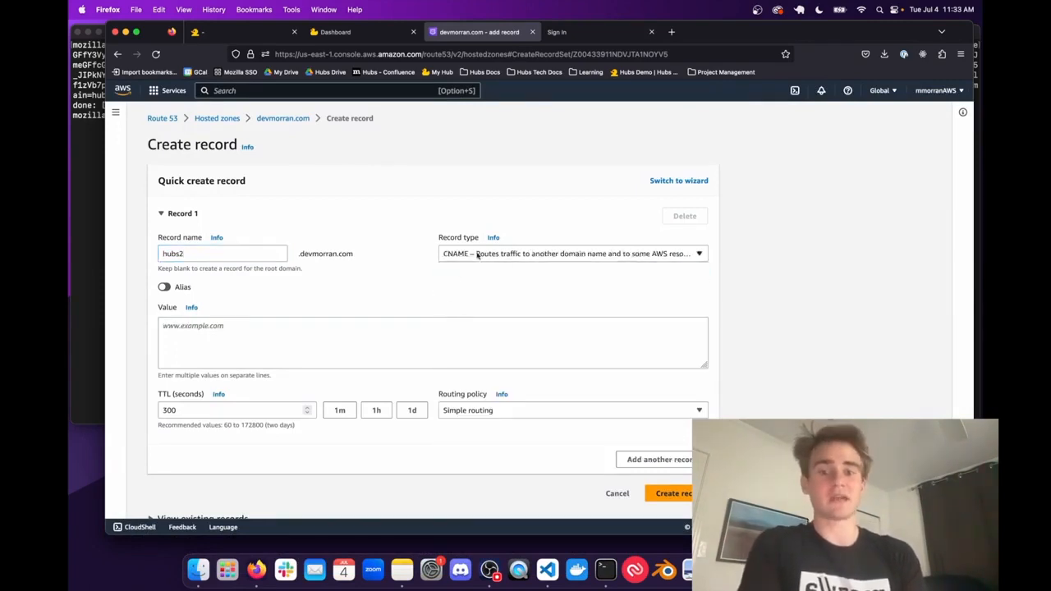
left_click(402, 359)
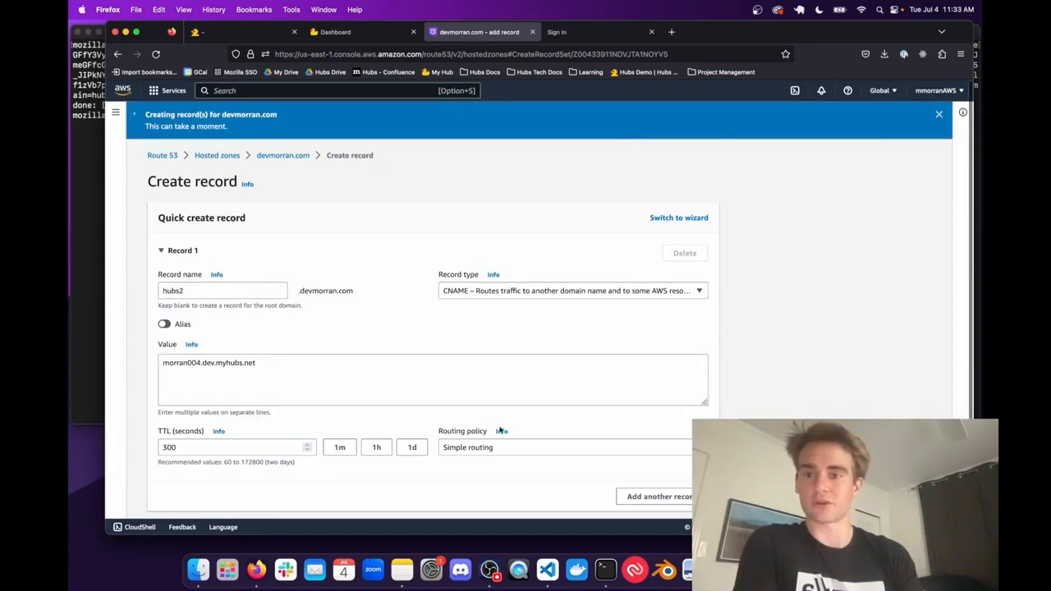
- Switch to Terminal, recall the previous curl PATCH command at the prompt, and check its address portion
left_click(87, 177)
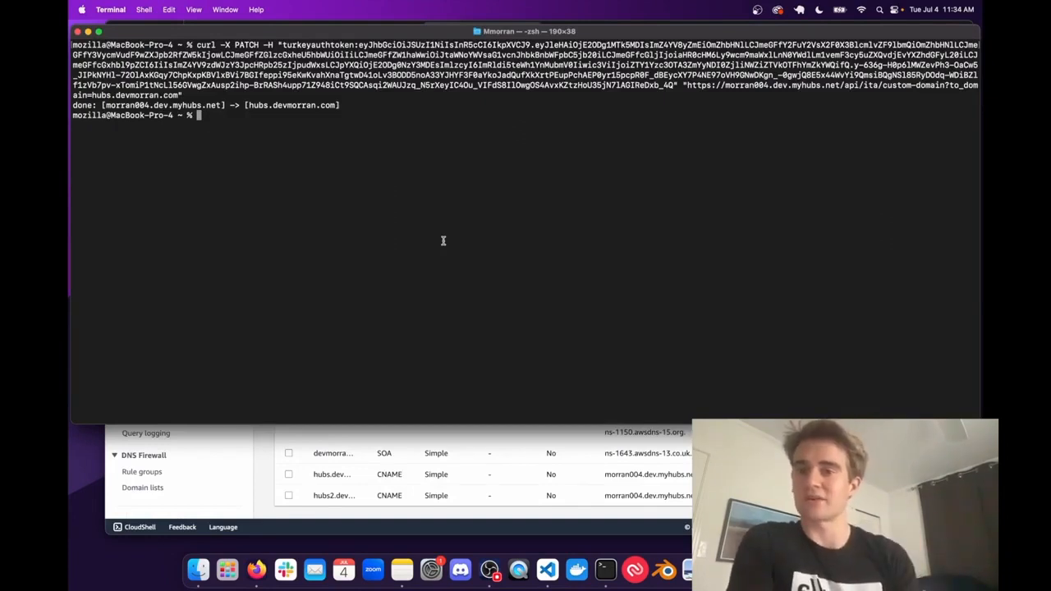
key("Up")
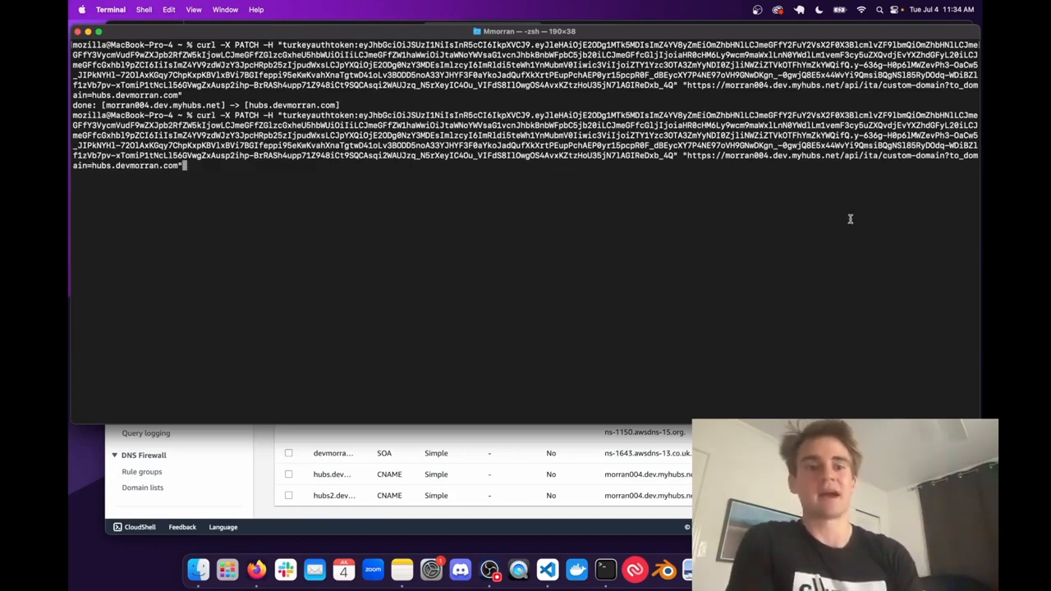
left_click_drag(681, 155, 719, 167)
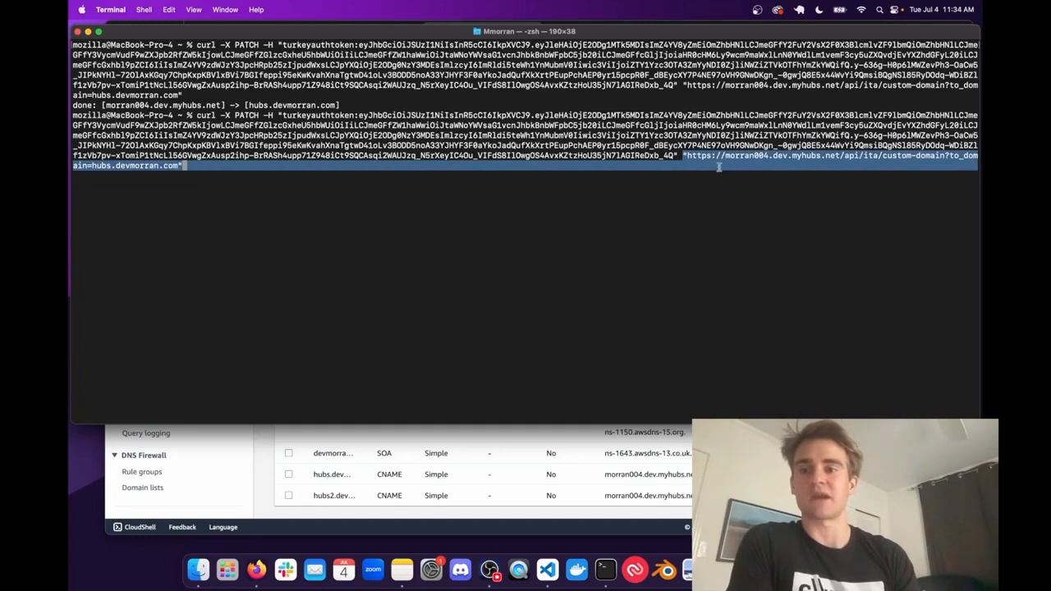
left_click(722, 161)
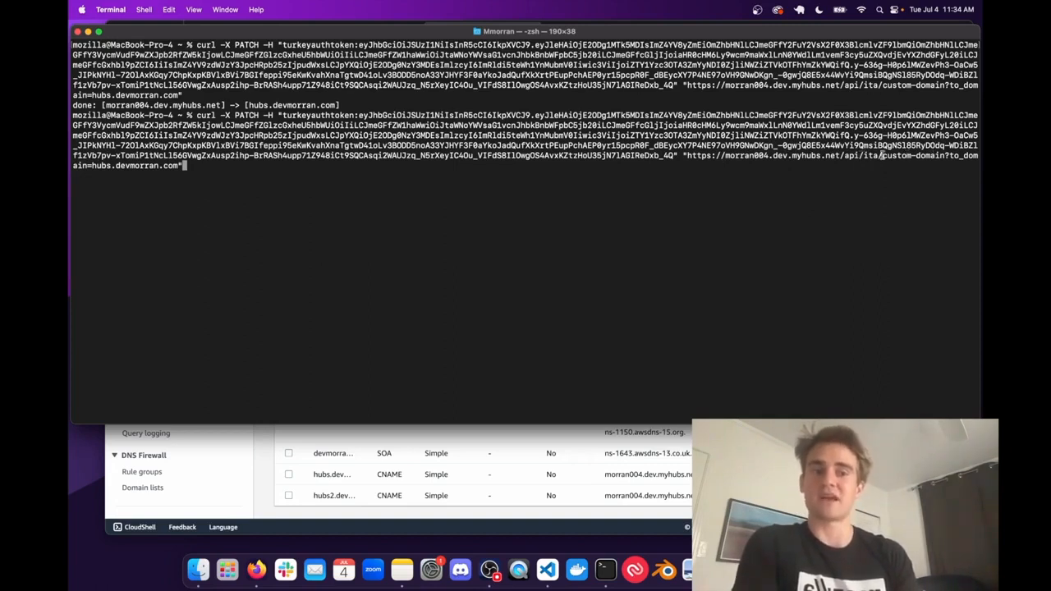
- Insert the parameter from_domain=hubs.devmorran.com& before to_domain in the recalled curl PATCH command
key("Left")
key("Left")
key("Left")
key("Left")
key("Left")
key("Left")
key("Left")
key("Left")
key("Left")
key("Left")
key("Left")
key("Left")
key("Left")
key("Left")
key("Left")
key("Left")
key("Left")
key("Left")
key("Left")
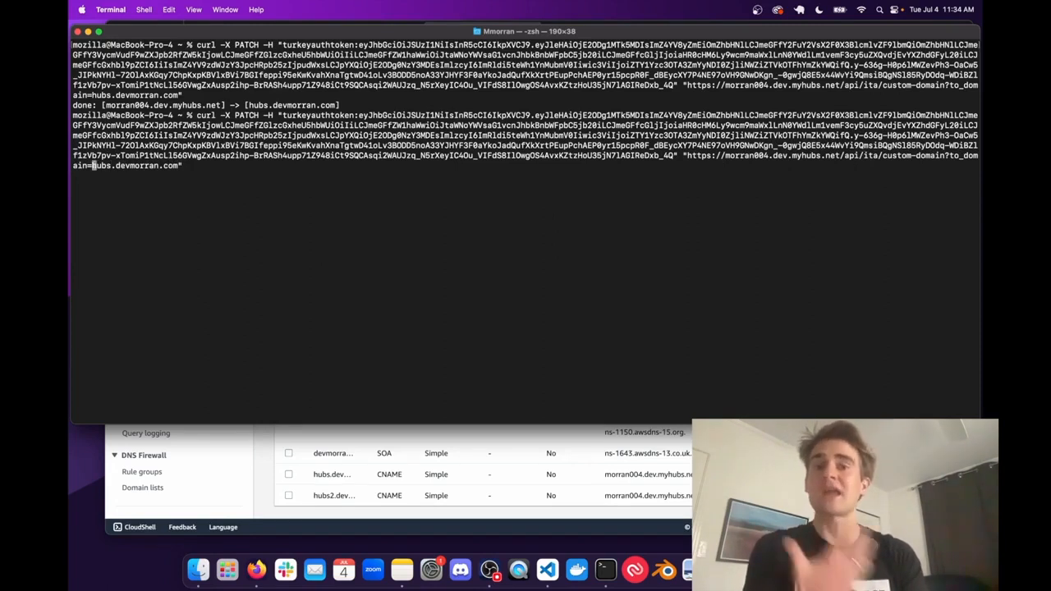
key("Left")
key("Left")
key("Left")
key("Left")
key("Left")
key("Left")
key("Left")
key("Left")
key("Left")
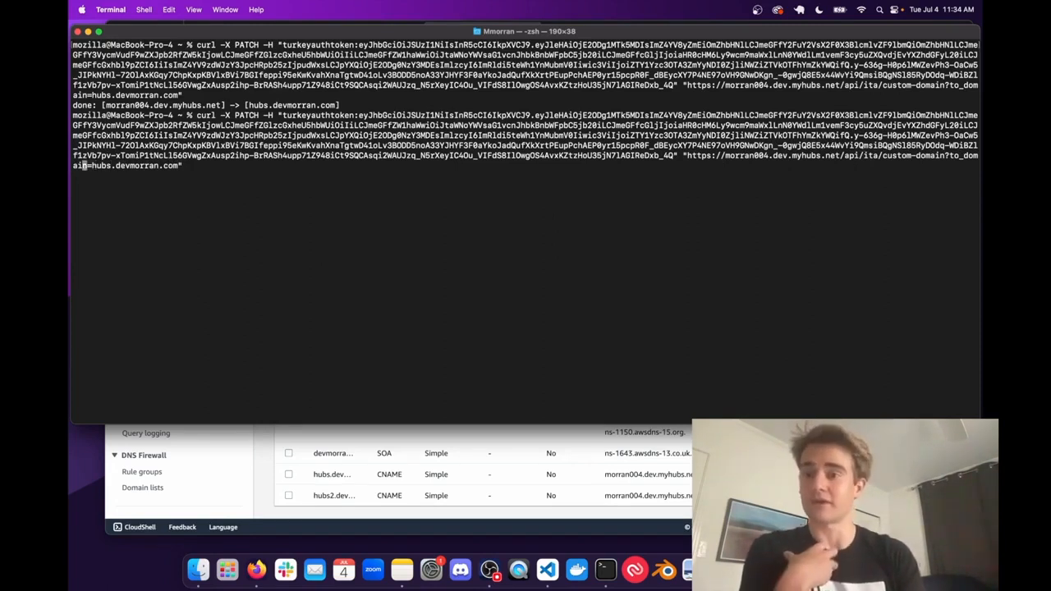
key("Left")
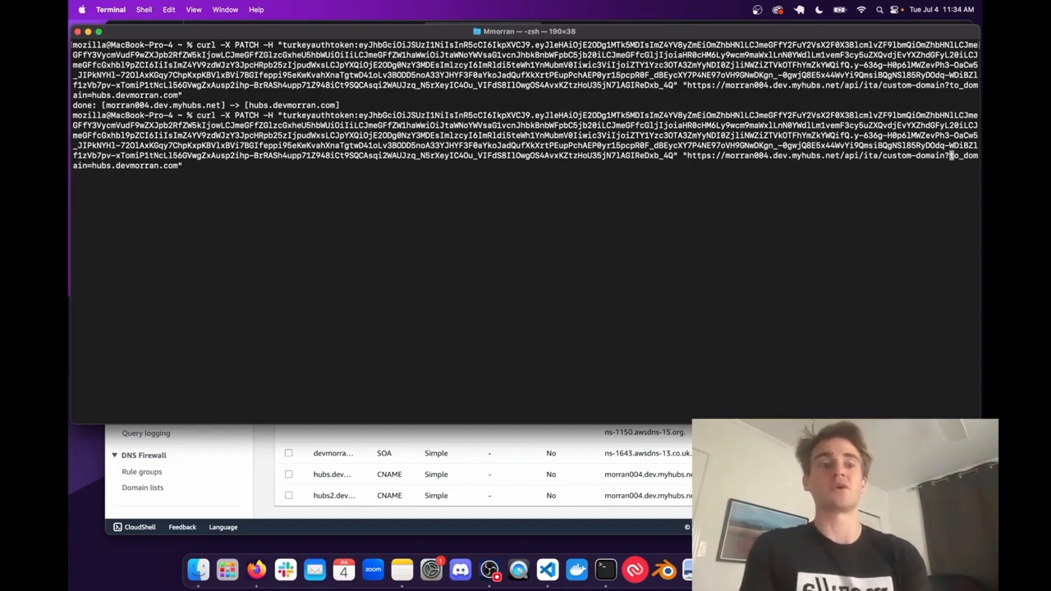
type("from")
type("_domain")
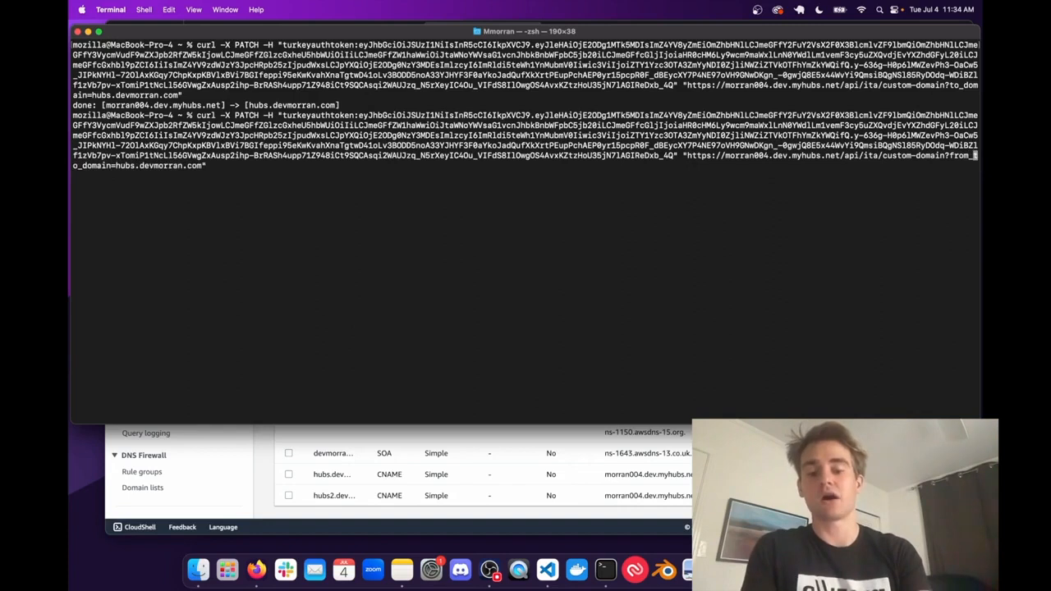
type("=")
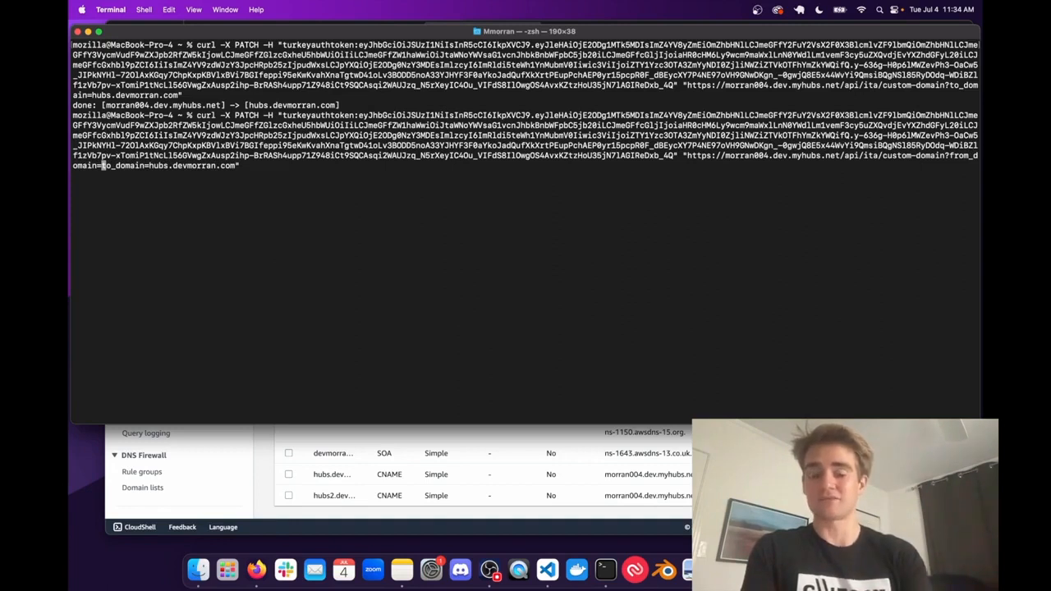
type("hubs.devm")
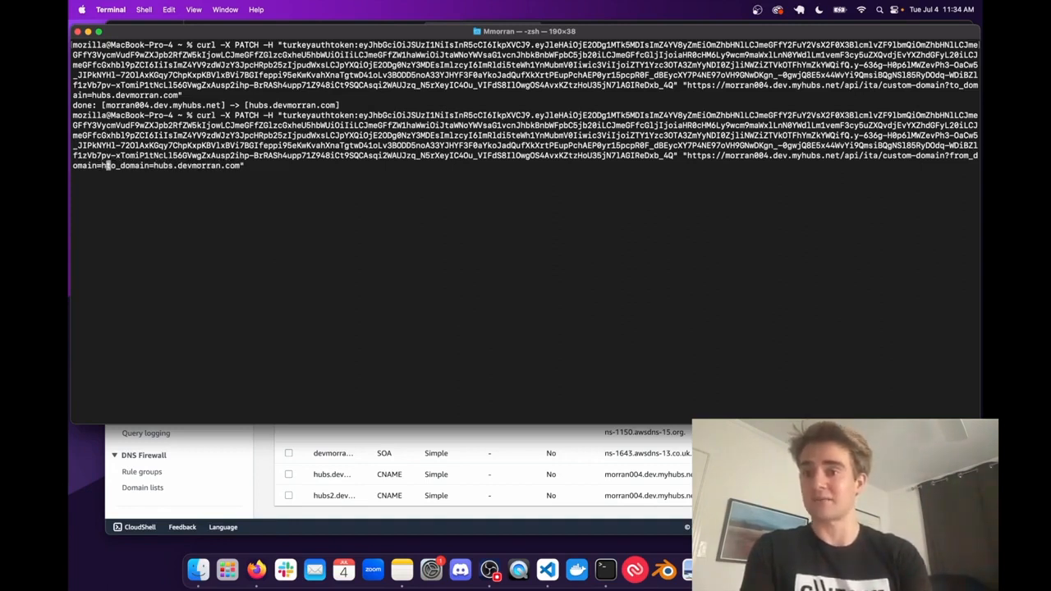
type("orran.com")
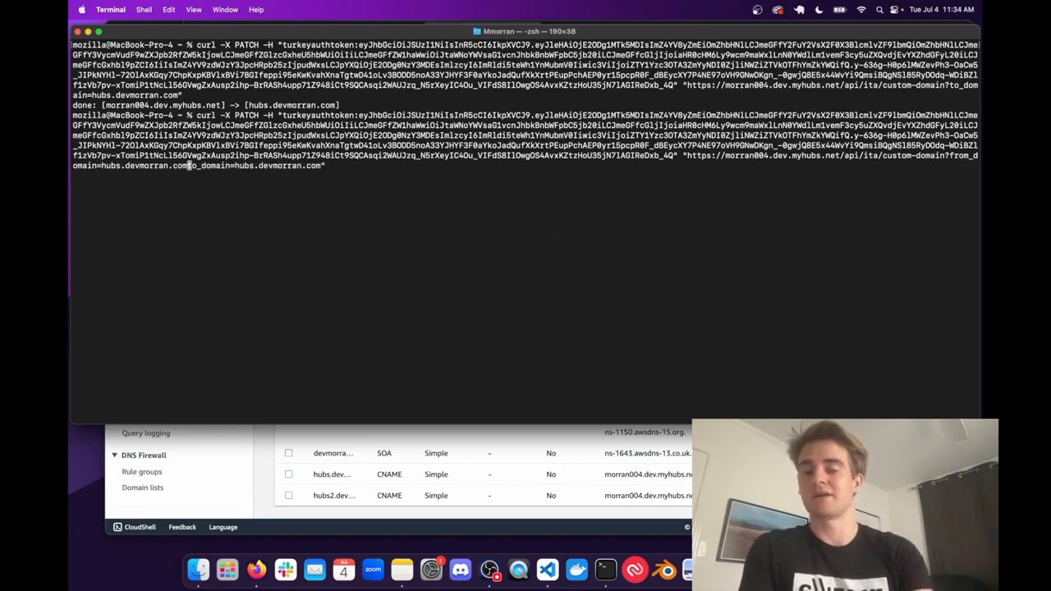
type("&")
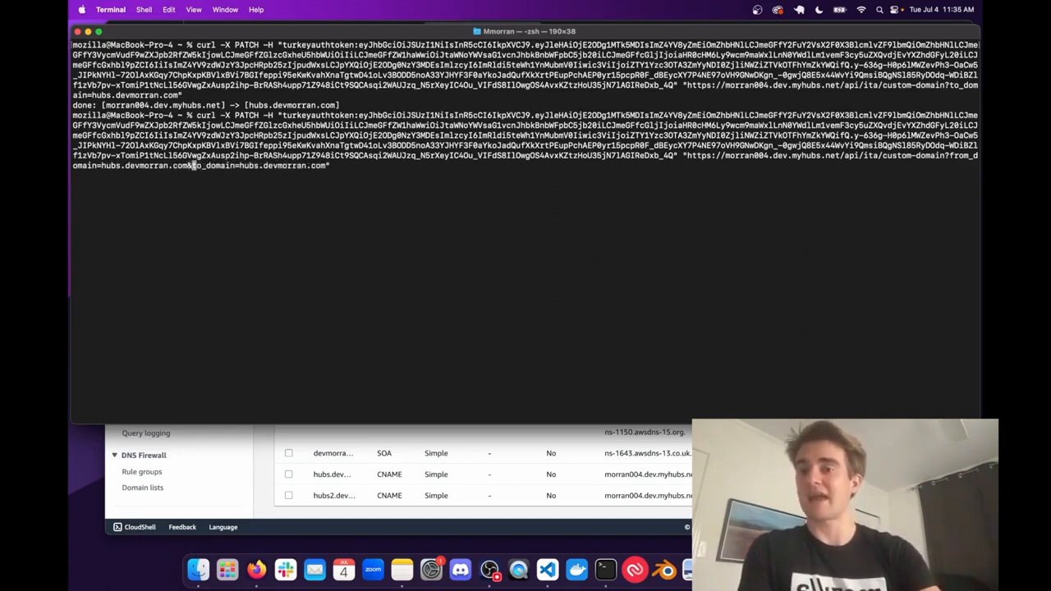
- Change the command's to_domain value to hubs2.devmorran.com, run it, and check the response line
key("Right")
key("Right")
key("Right")
key("Right")
key("Right")
key("Right")
key("Right")
key("Right")
key("Right")
key("Right")
key("Right")
key("Right")
key("Right")
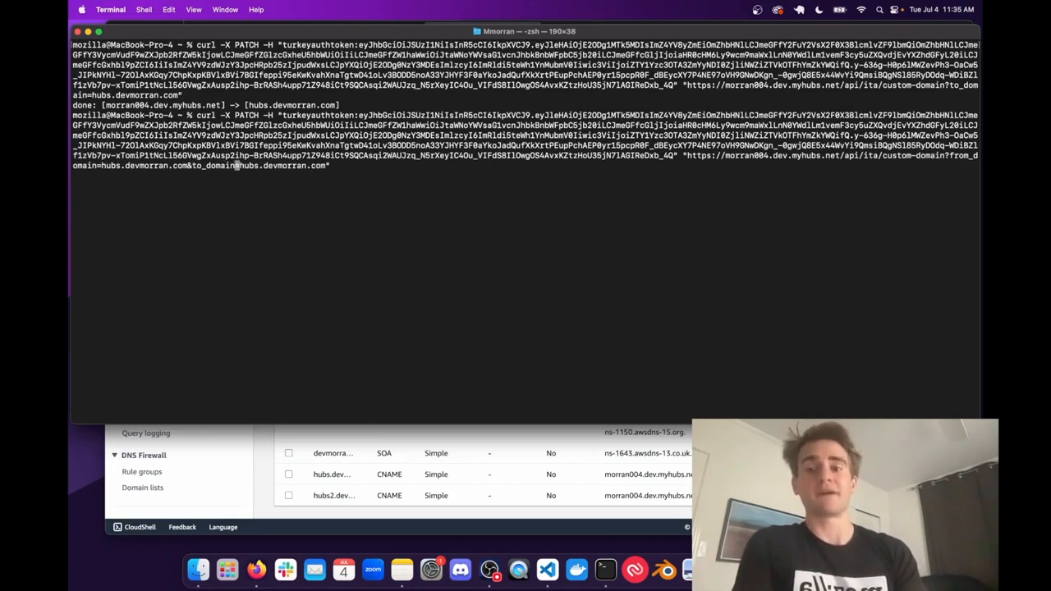
key("Right")
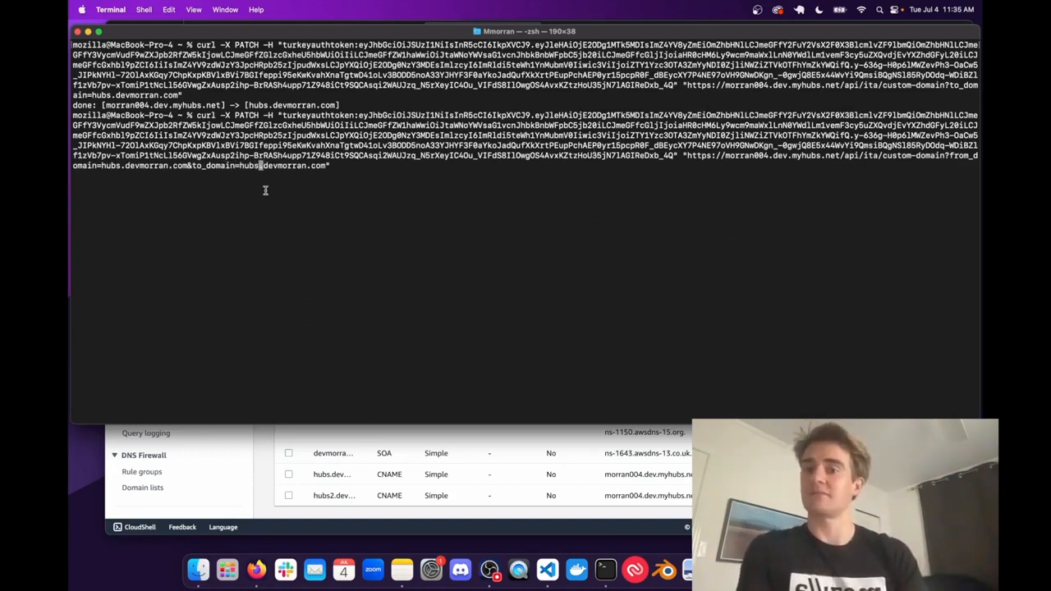
type("2")
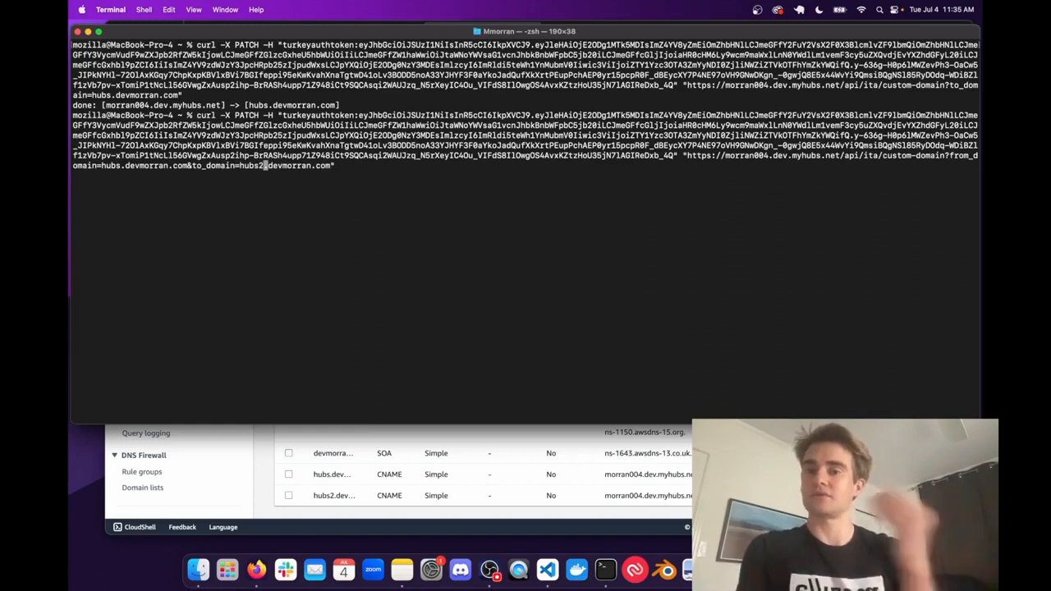
key("Right")
key("Right")
key("Right")
key("Right")
key("Right")
key("Right")
key("Right")
key("Right")
key("Right")
key("Right")
key("Right")
key("Right")
key("Right")
key("Right")
key("Right")
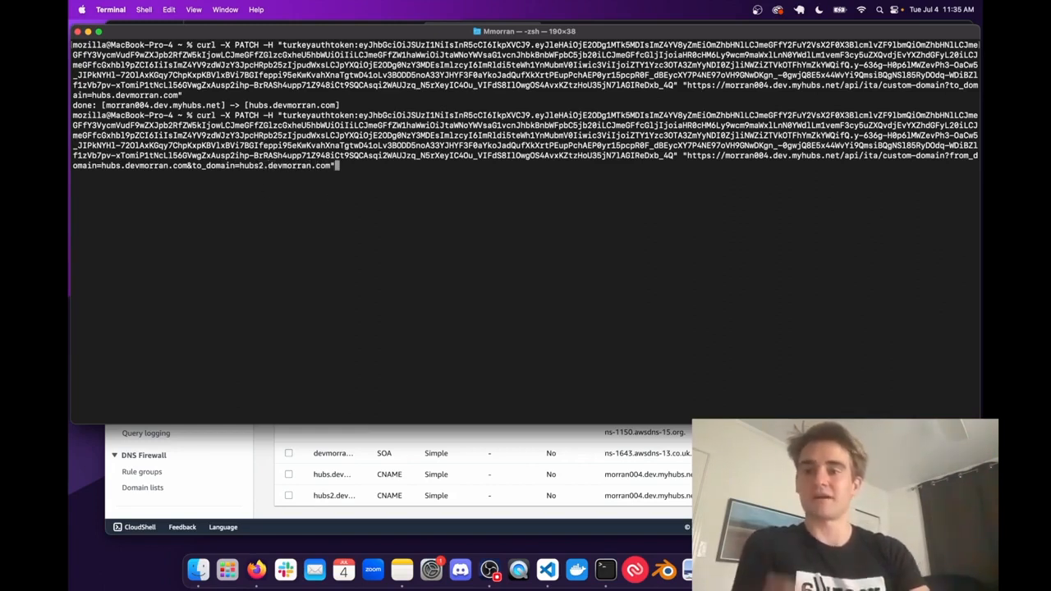
key("Return")
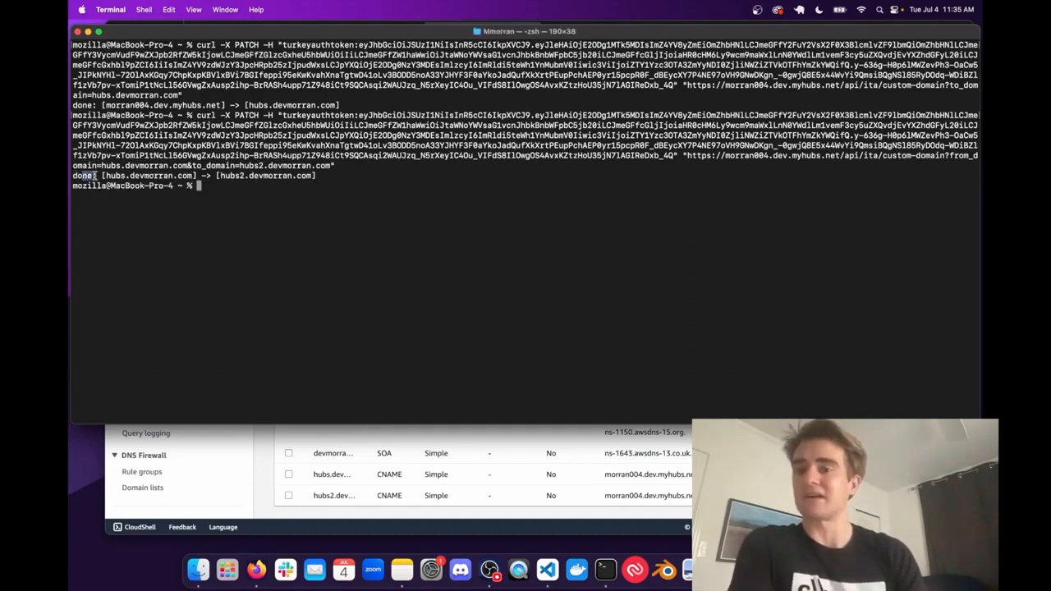
double_click(165, 175)
left_click(130, 176)
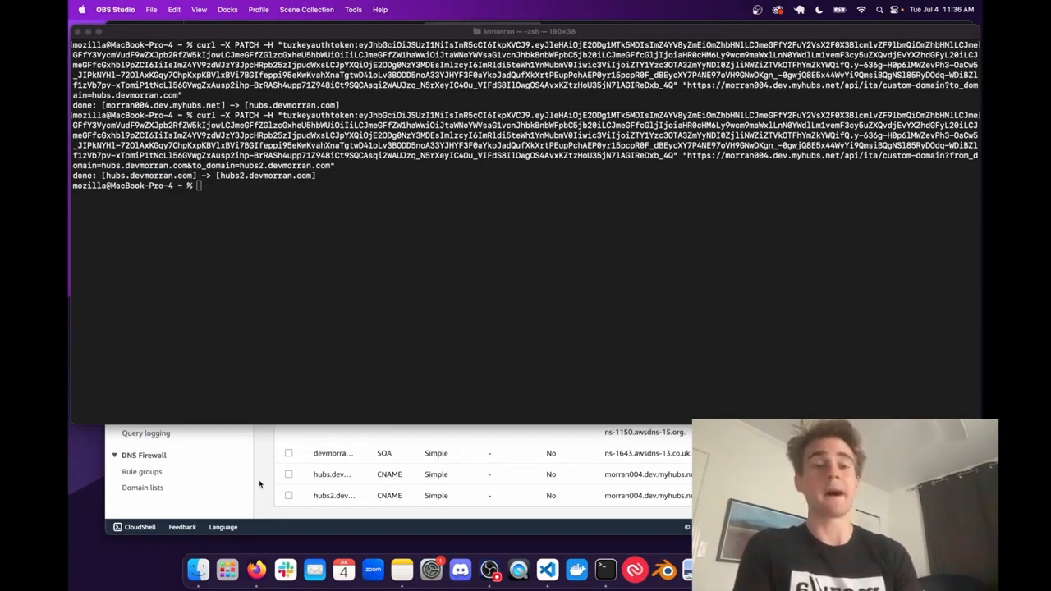
- Switch to Firefox and load hubs2.devmorran.com in the hub sign-in tab to check the new domain
left_click(259, 483)
left_click(560, 32)
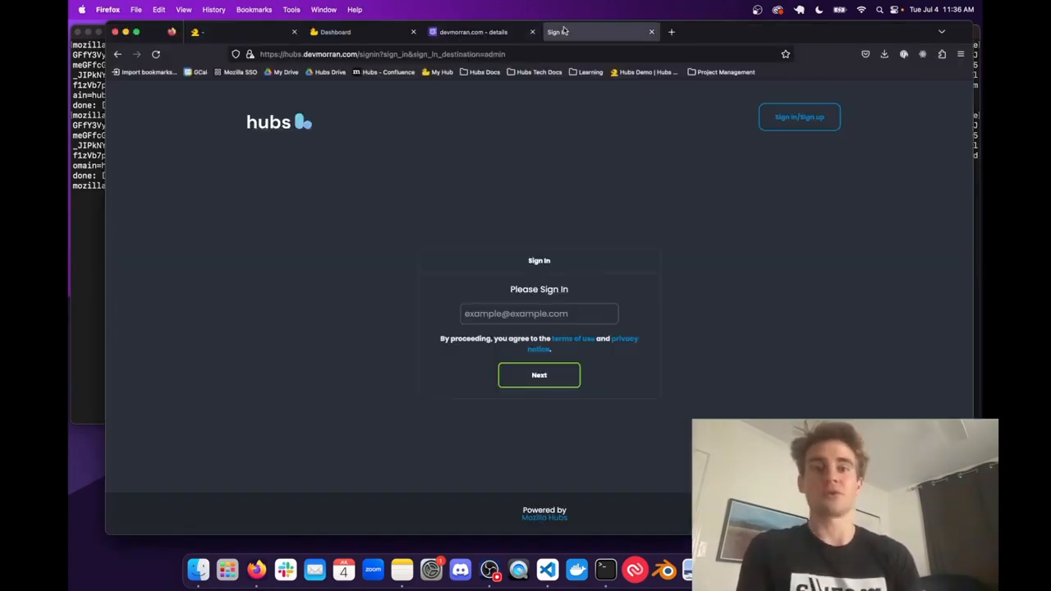
left_click(406, 53)
type("hubs2")
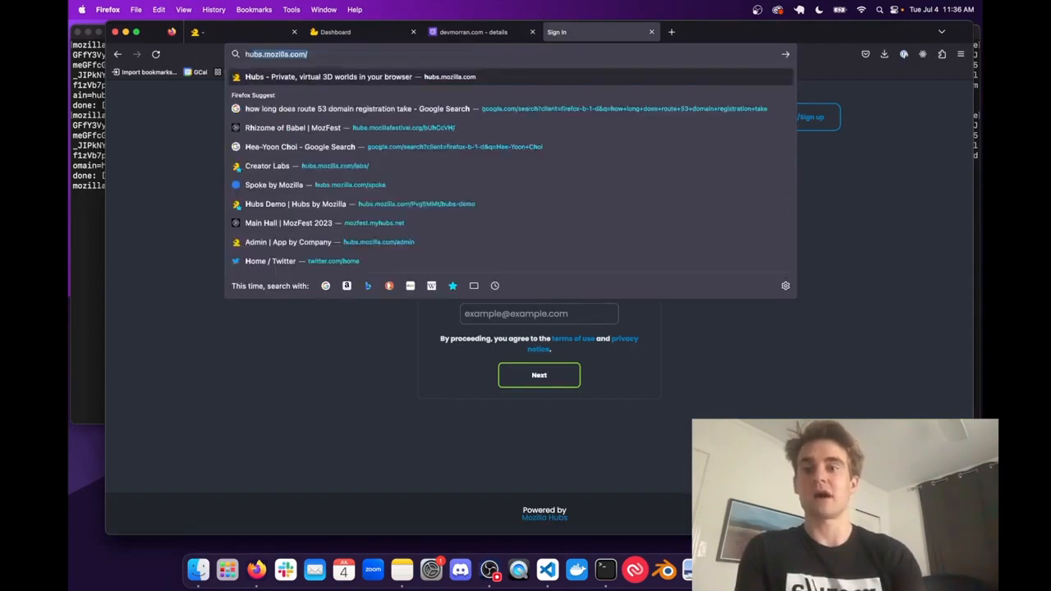
type(".devmo")
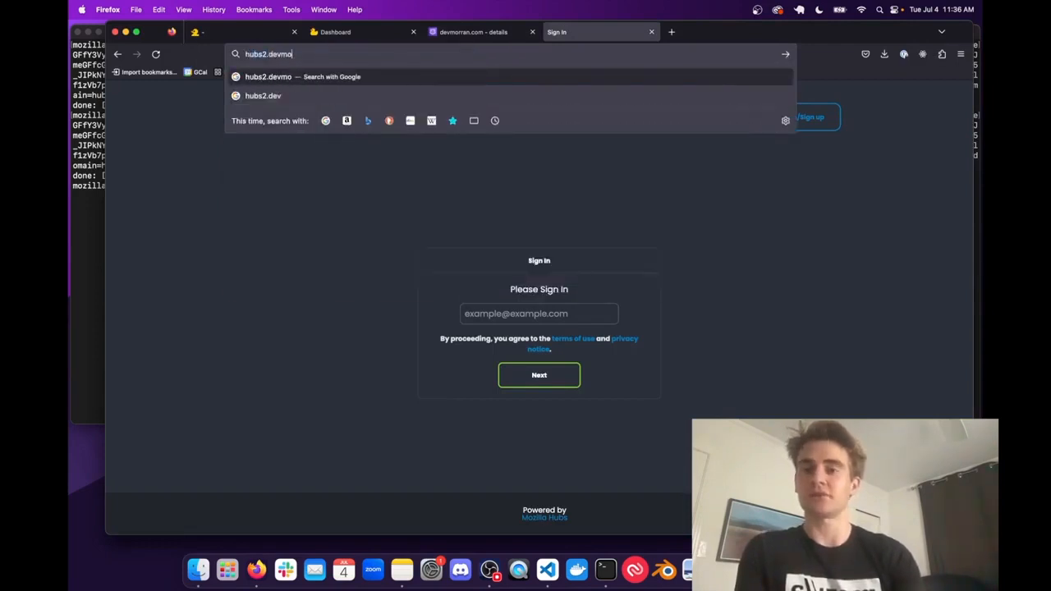
type("rran.com")
key("Return")
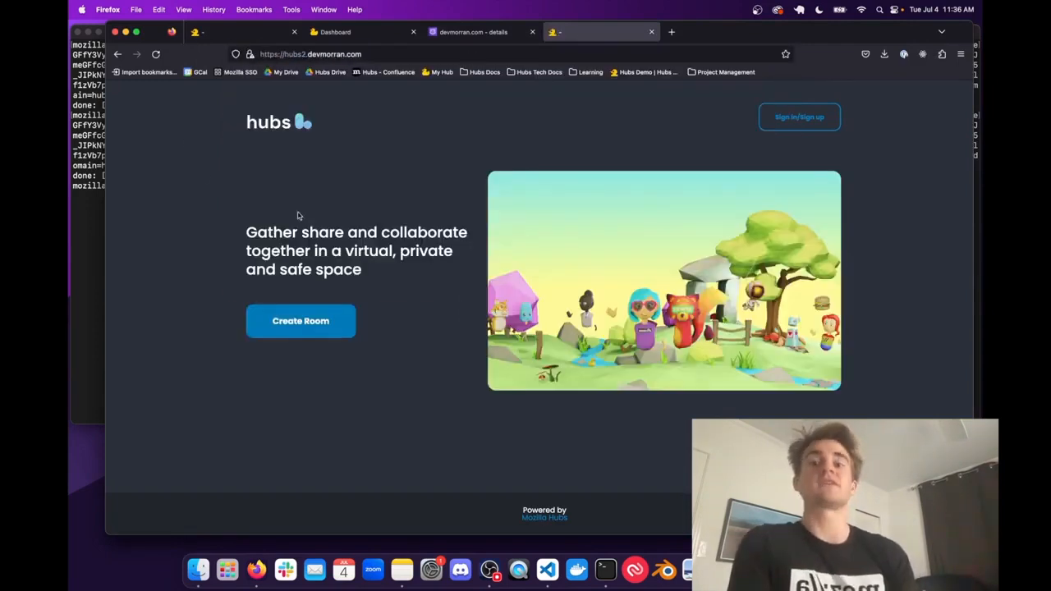
left_click(313, 53)
left_click(188, 105)
triple_click(352, 268)
left_click(352, 267)
- Load the previous domain hubs.devmorran.com in the same tab to check whether it still responds
left_click(310, 54)
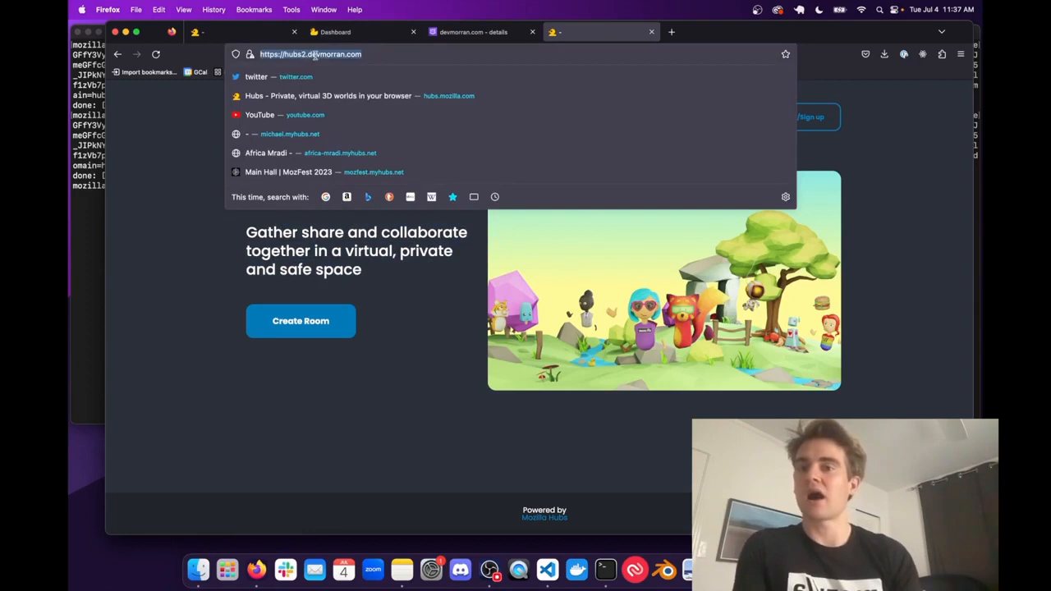
key("Left")
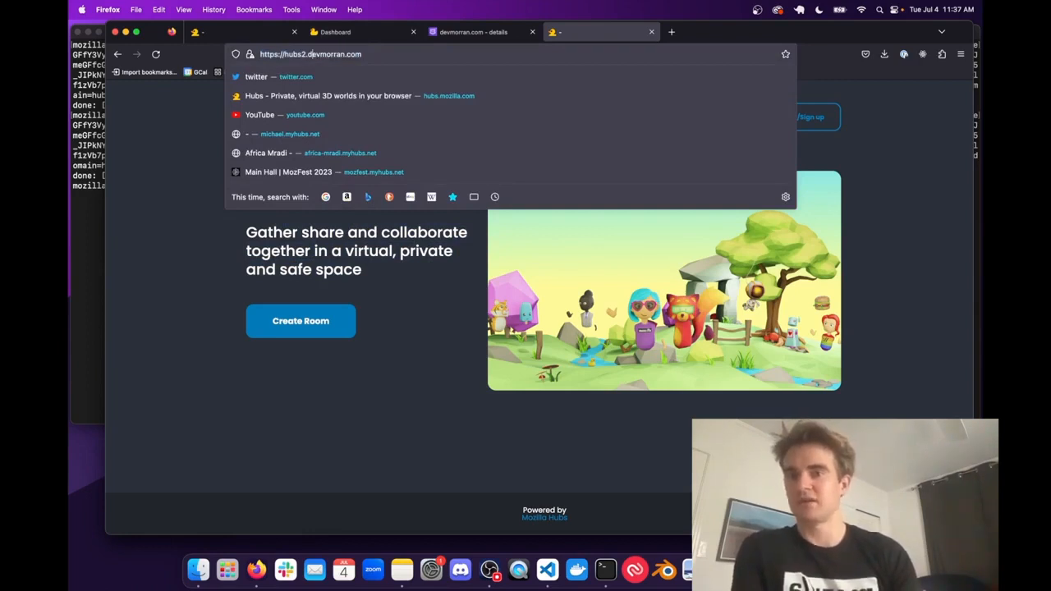
key("BackSpace")
key("Return")
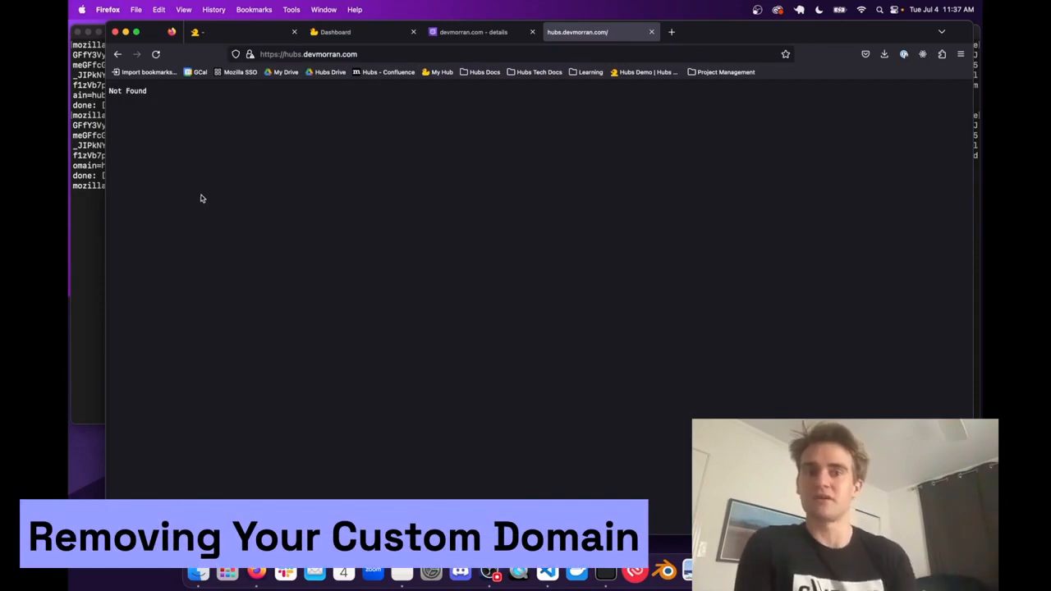
- Switch to Terminal, recall the last curl PATCH command, and empty its to_domain value, keeping the closing quotation mark
left_click(84, 213)
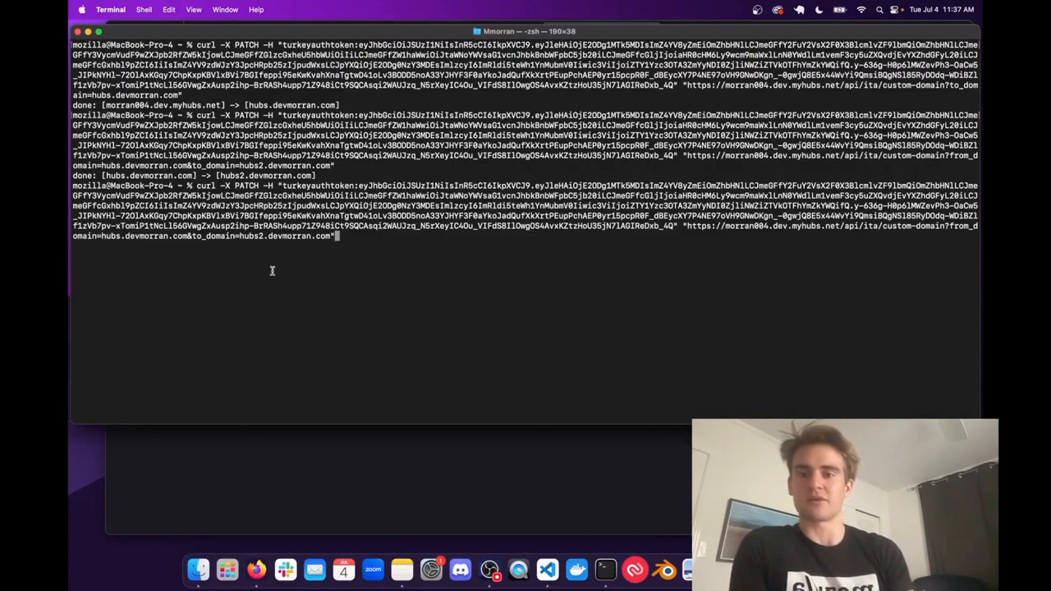
key("BackSpace")
key("BackSpace")
key("BackSpace")
key("BackSpace")
key("BackSpace")
key("BackSpace")
key("BackSpace")
key("BackSpace")
key("BackSpace")
key("BackSpace")
key("BackSpace")
key("BackSpace")
key("BackSpace")
key("BackSpace")
key("BackSpace")
key("BackSpace")
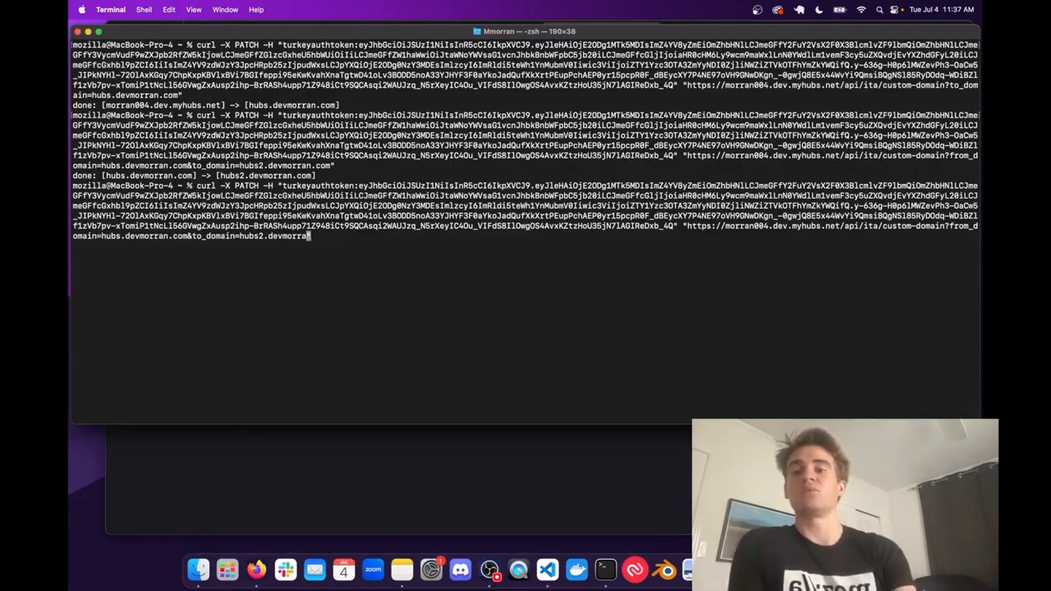
key("BackSpace")
key("BackSpace")
key("BackSpace")
key("BackSpace")
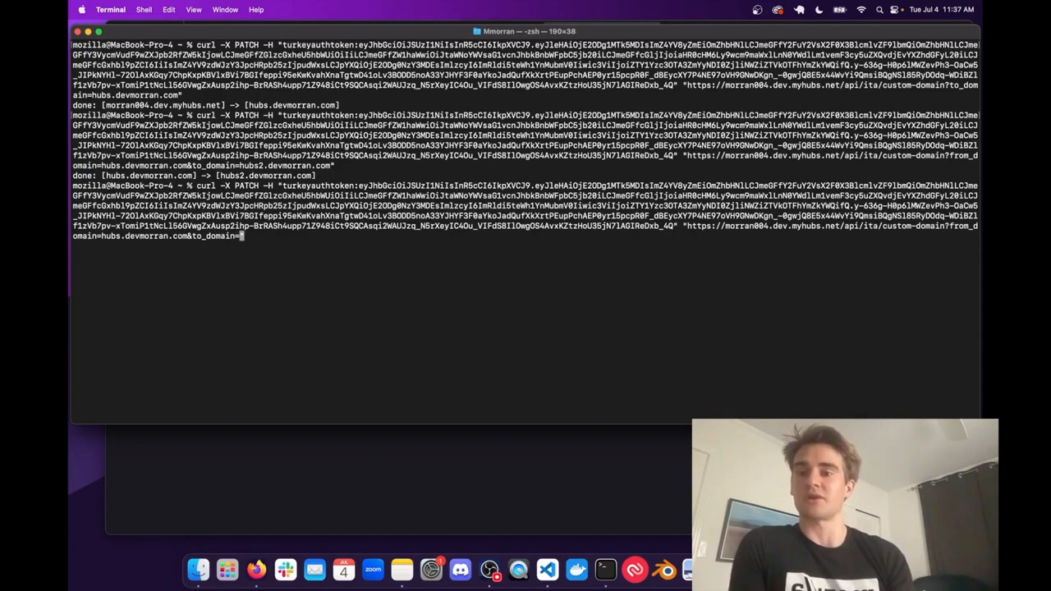
type("\"")
- Set the command's from_domain value to hubs2.devmorran.com, run it with the empty to_domain, and check the response line
key("Left")
key("Left")
key("Left")
key("Left")
key("Left")
key("Left")
key("Left")
key("Left")
key("Left")
key("Left")
key("Left")
key("Left")
key("Left")
key("Left")
key("Left")
key("Left")
key("Left")
key("Left")
key("Left")
key("Left")
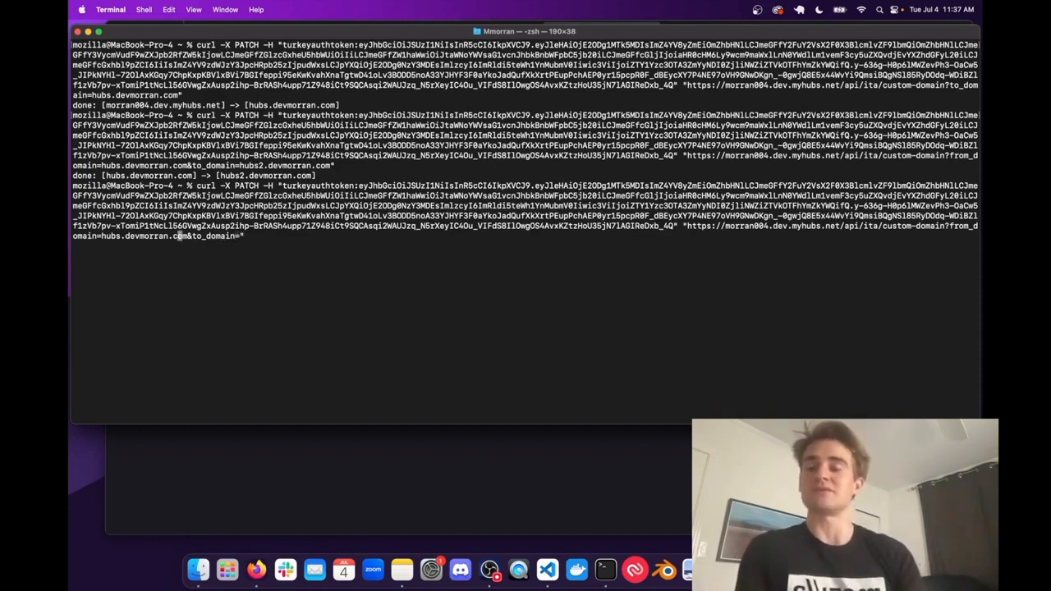
key("Left")
key("Left")
key("Left")
key("Left")
key("Left")
key("Left")
type("2")
key("Right")
key("Right")
key("Right")
key("Right")
key("Right")
key("Right")
key("Right")
key("Right")
key("Right")
key("Right")
key("Right")
key("Right")
key("Right")
key("Right")
key("Right")
key("Right")
key("Right")
key("Right")
key("Right")
key("Right")
key("Right")
key("Right")
key("Right")
key("Right")
key("Right")
key("Right")
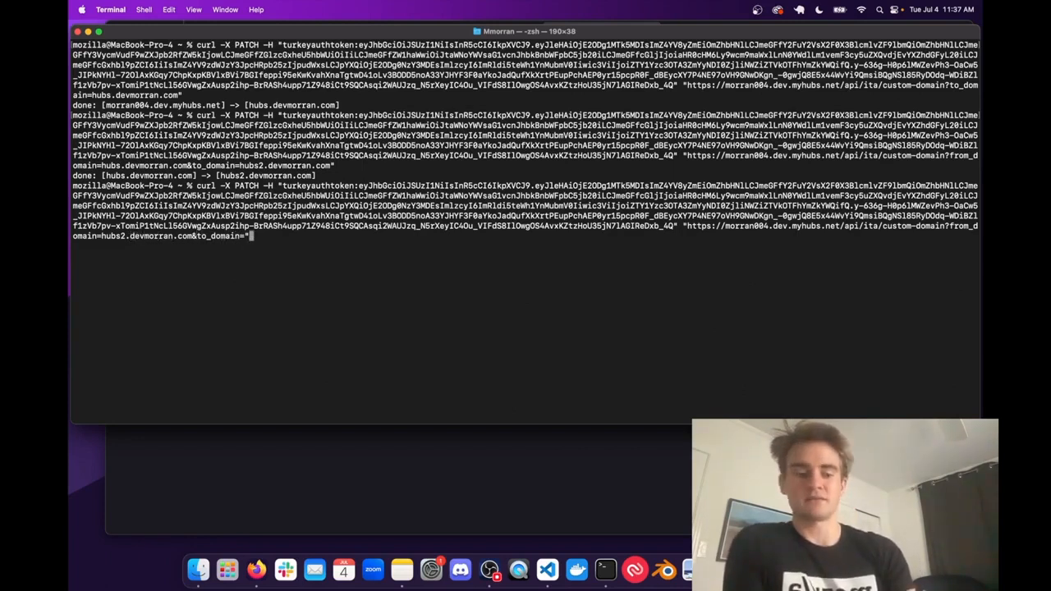
key("Return")
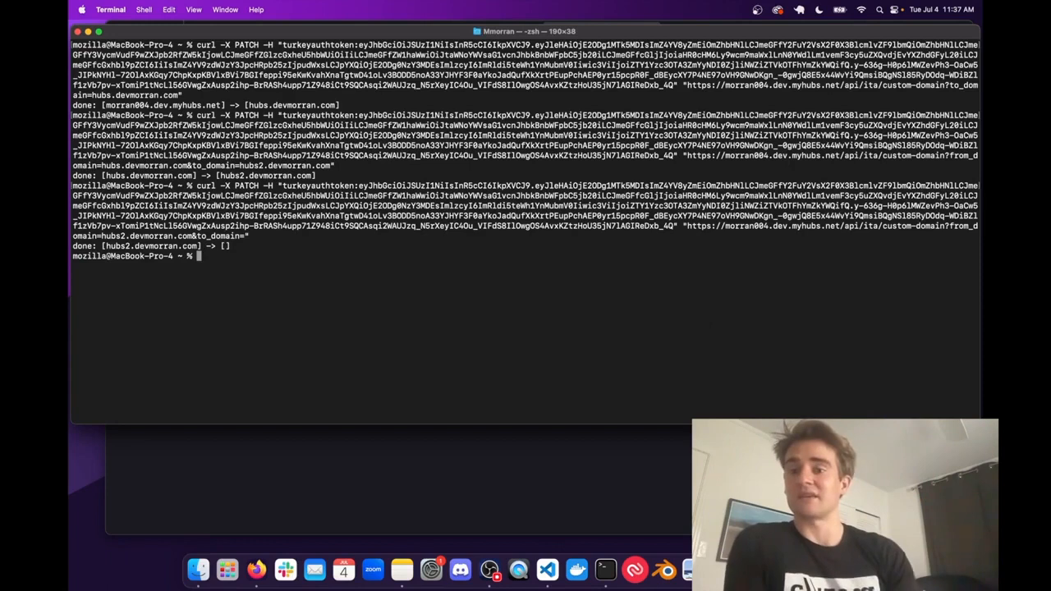
left_click_drag(120, 249, 196, 248)
double_click(195, 248)
left_click(244, 249)
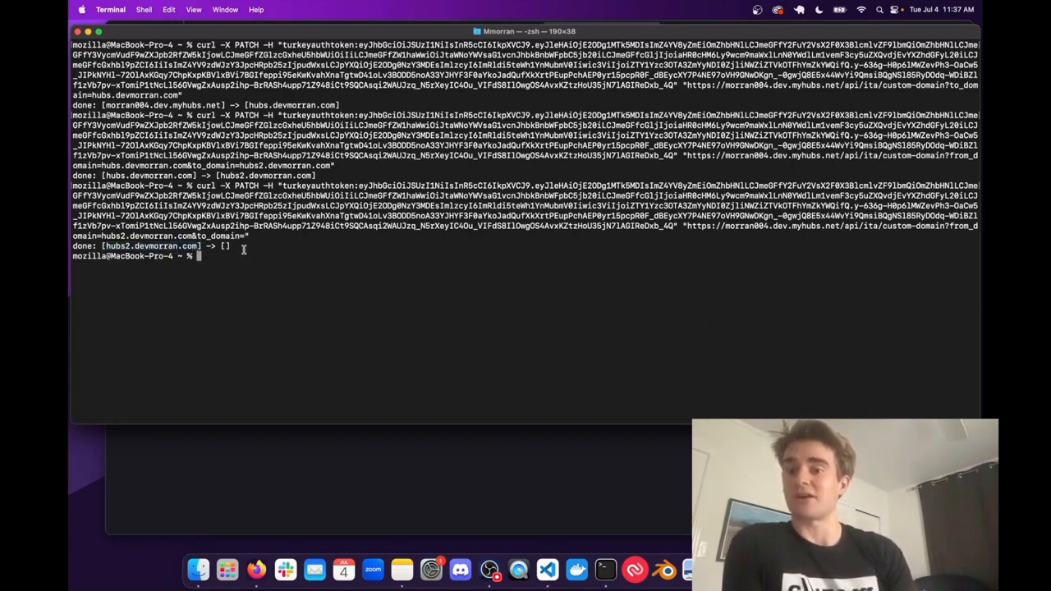
left_click_drag(218, 246, 242, 246)
left_click(222, 246)
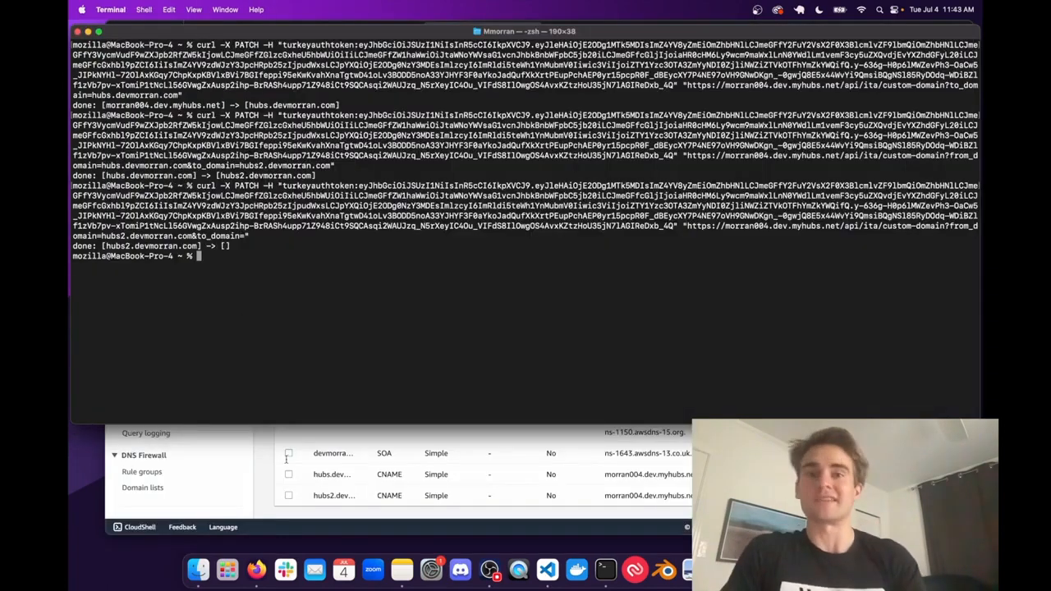
- Switch to Firefox and open the hub's original address morran004.dev.myhubs.net in the empty new tab
left_click(286, 460)
left_click(554, 32)
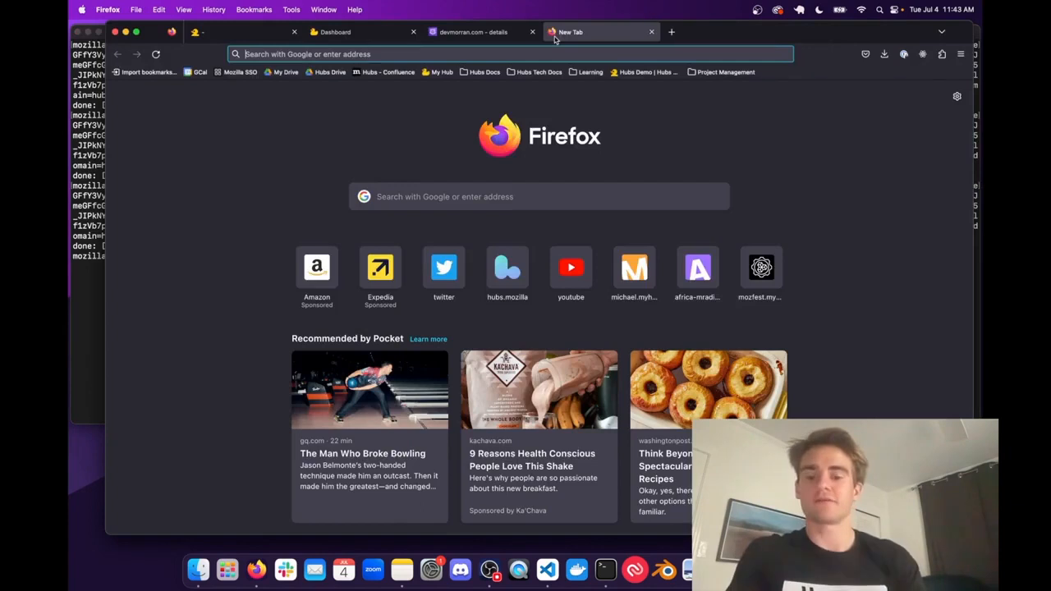
type("morran004.dev.myhubs.net/")
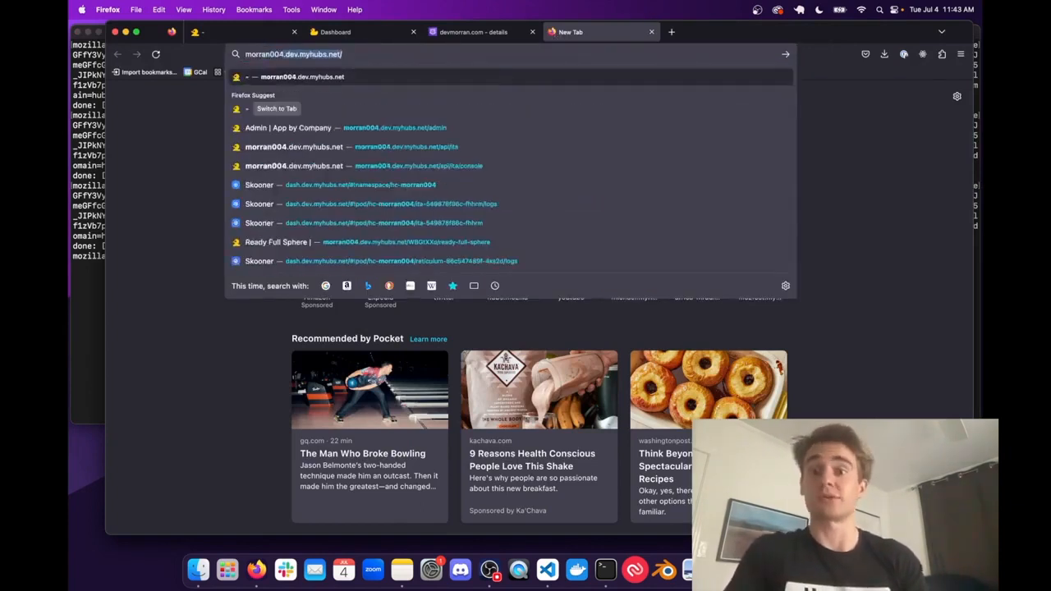
key("Return")
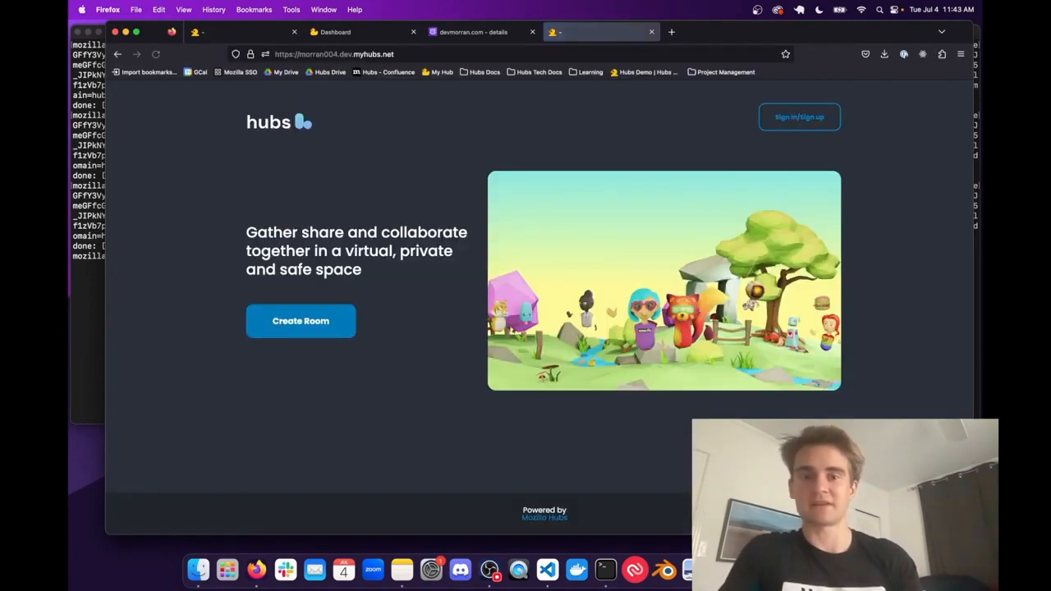
- Load hubs2.devmorran.com in the same tab to check whether the removed custom domain still responds
left_click(367, 51)
type("hubs2")
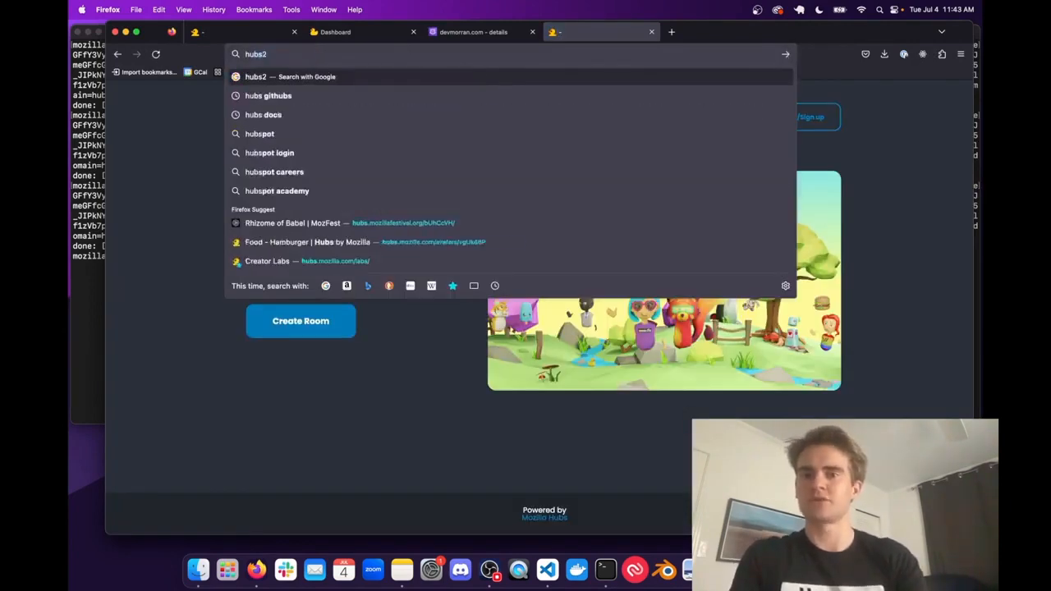
type(".dev")
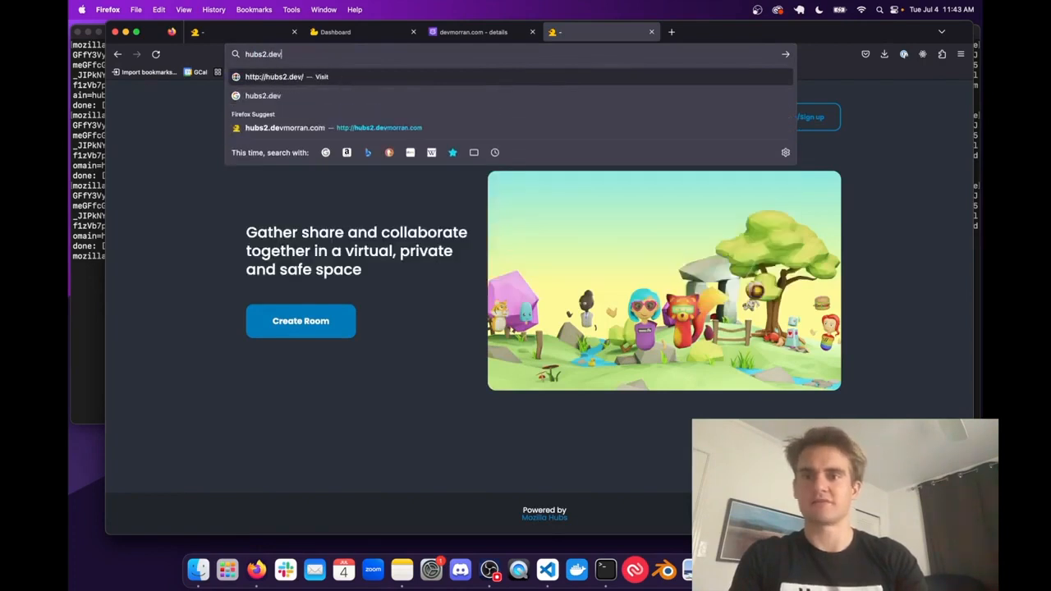
type("morran.com")
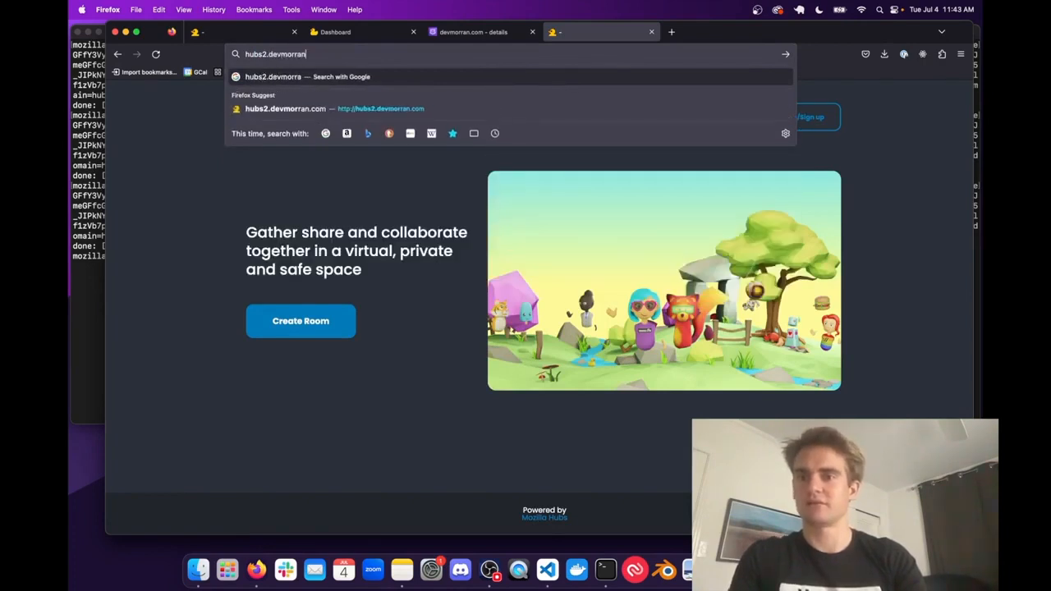
key("Return")
triple_click(159, 92)
left_click(176, 94)
- Return to the first Firefox tab with the hub home page at morran004.dev.myhubs.net
key("ctrl+Up")
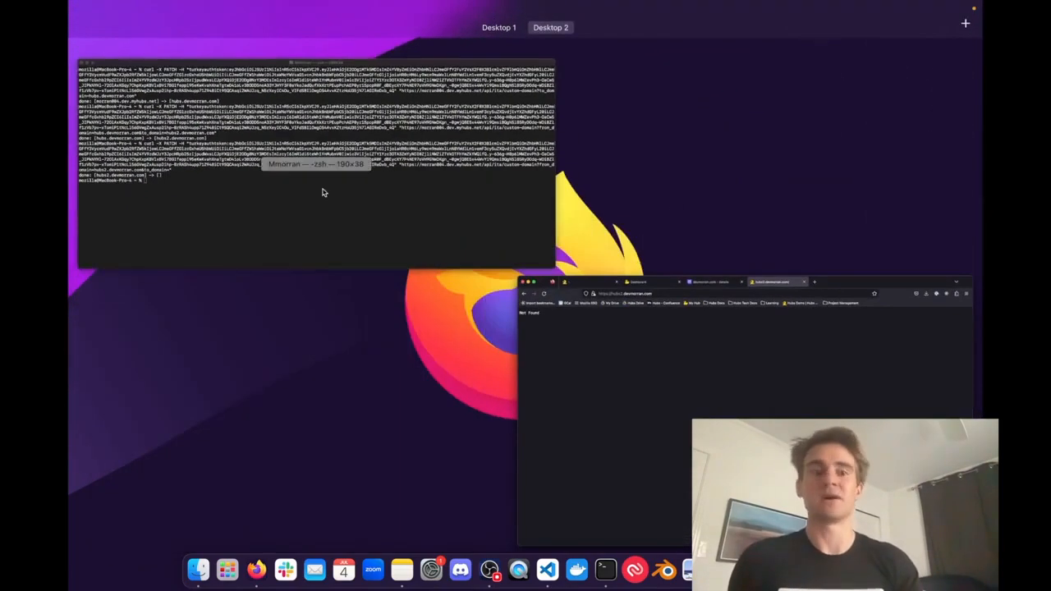
left_click(594, 303)
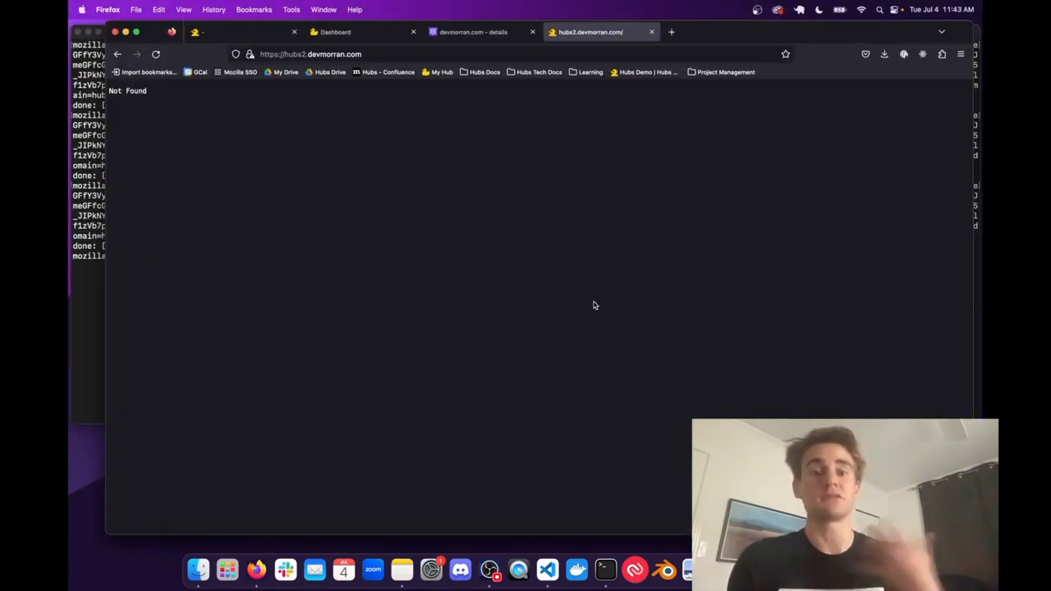
key("super+1")
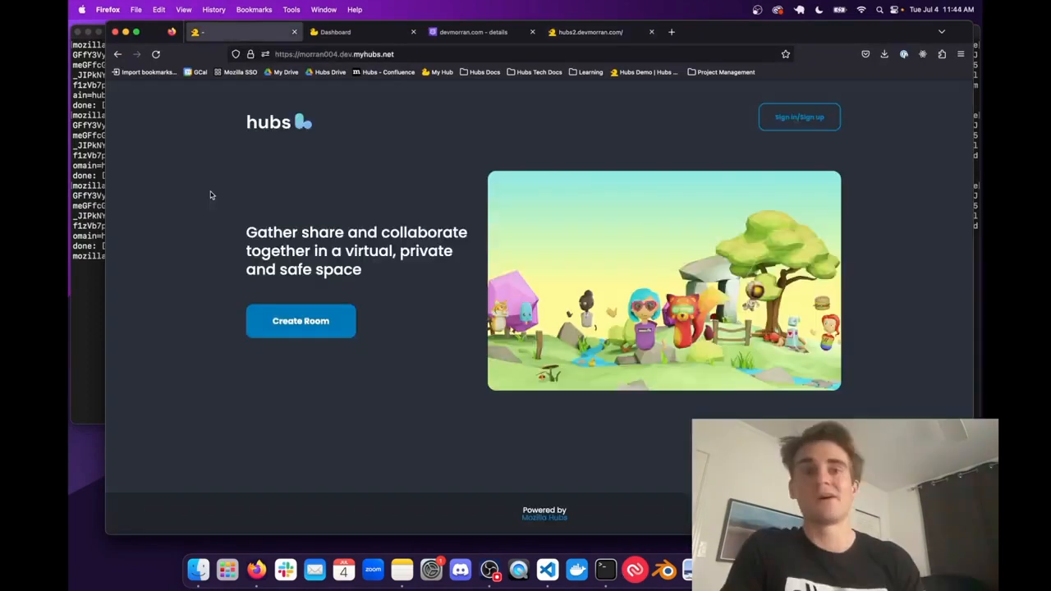